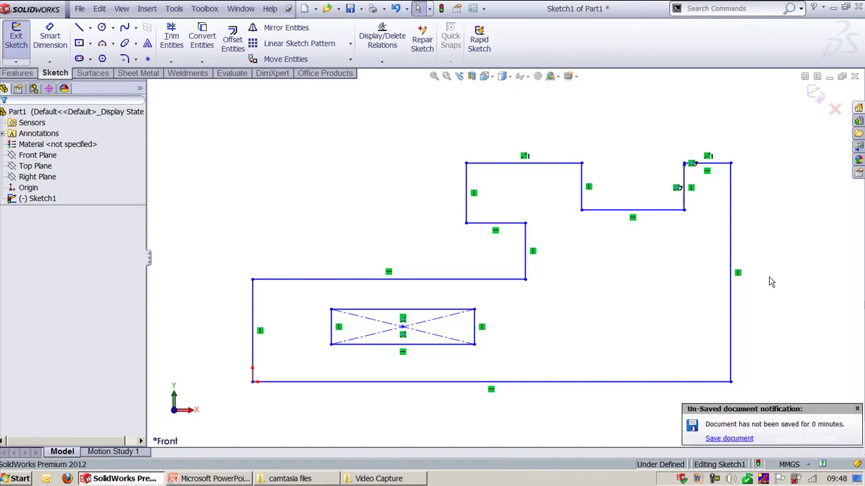
Check the sketch for feature usage as a Base Extrude
click(174, 8)
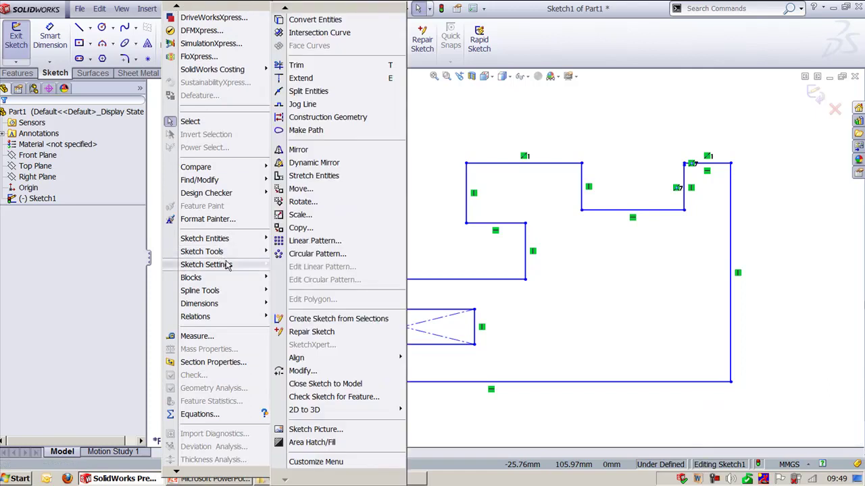
mouse_move(223, 252)
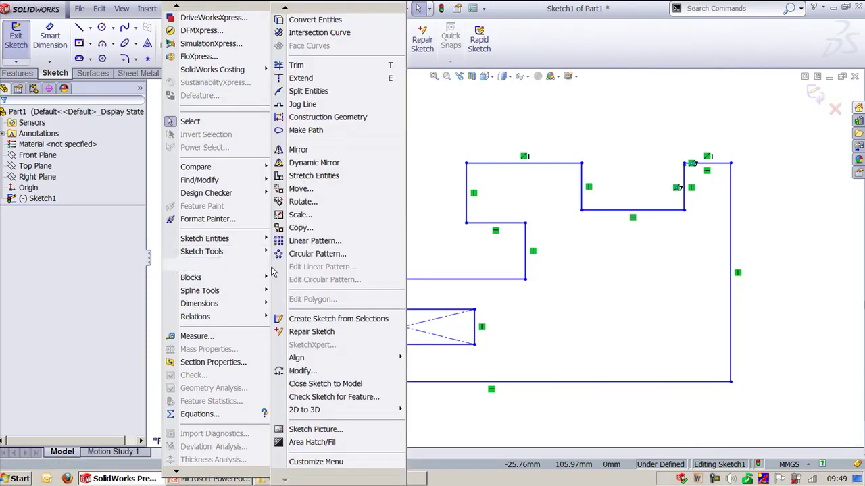
click(325, 400)
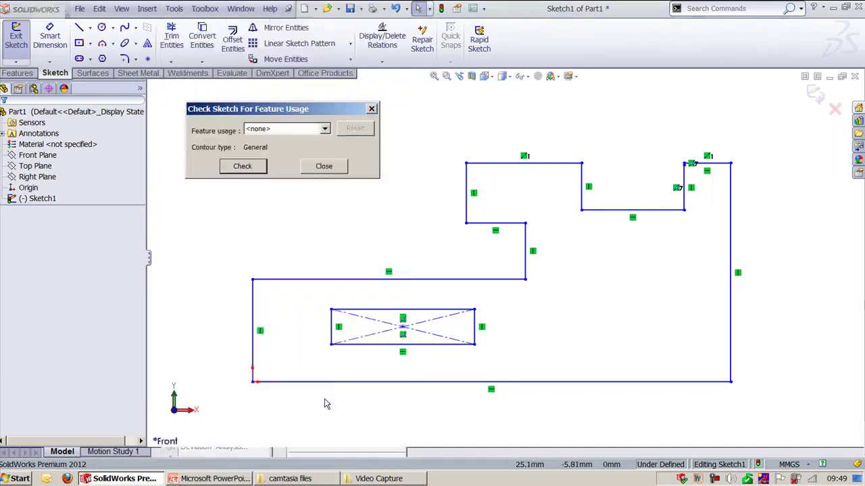
click(323, 130)
click(267, 148)
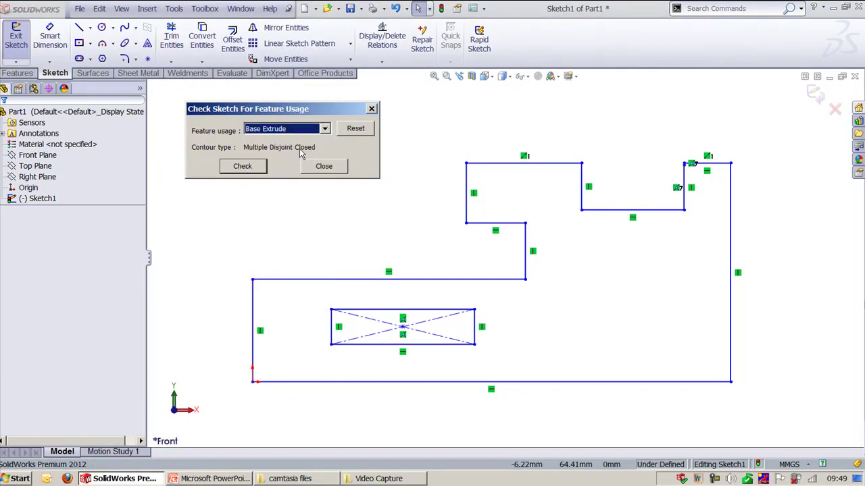
click(255, 167)
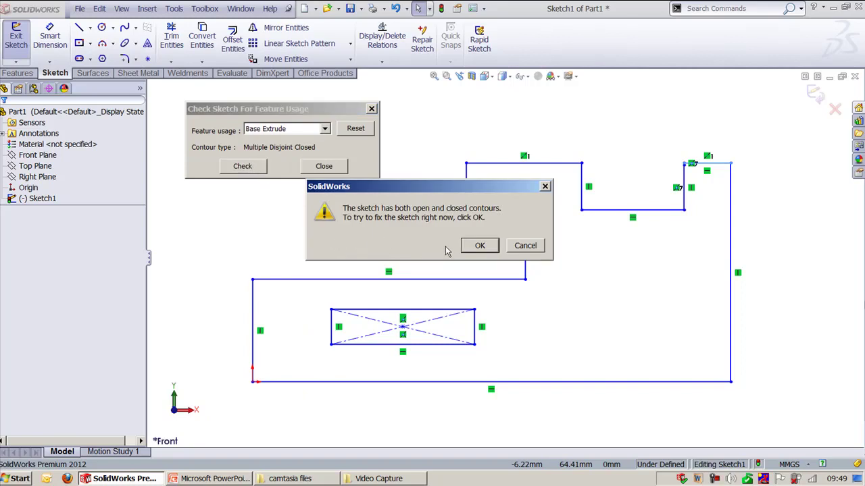
Repair the sketch by showing gaps smaller than 2 mm and joining the notch's loose vertical line endpoint to the short upper edge
click(471, 247)
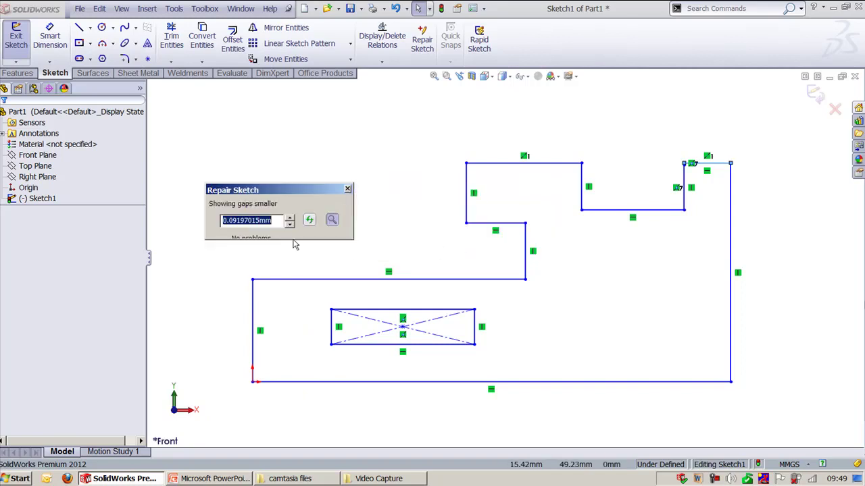
text(2)
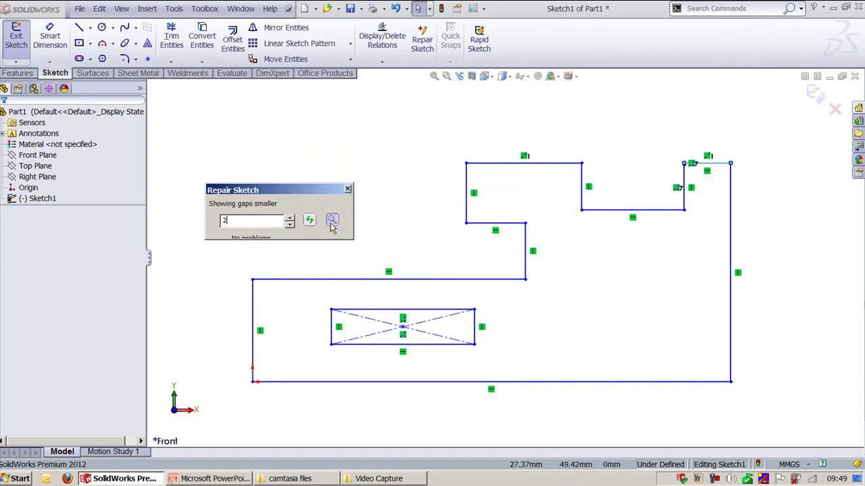
key(Return)
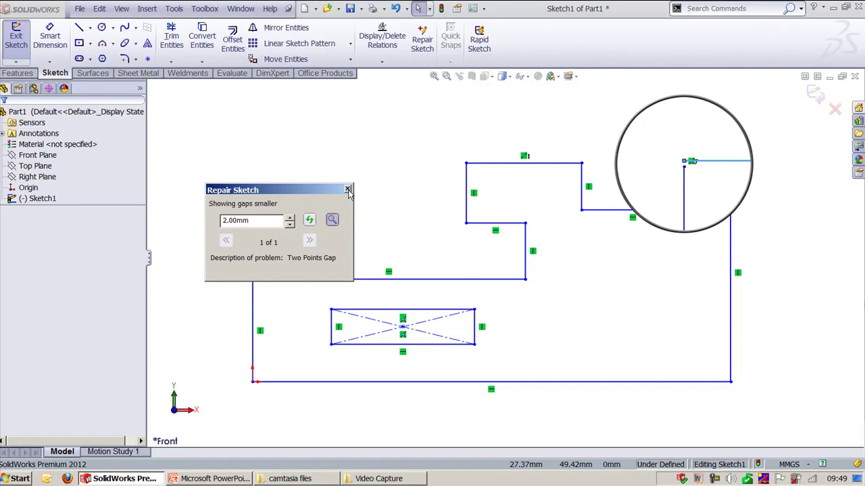
click(686, 169)
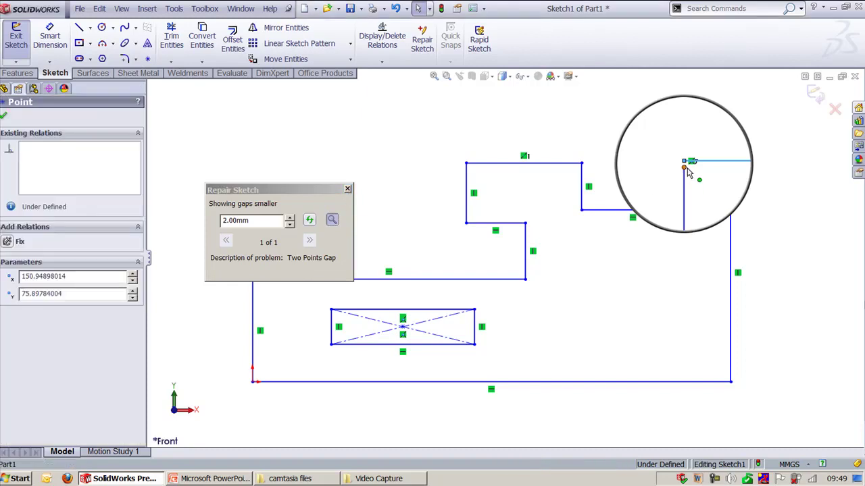
drag(686, 168, 685, 165)
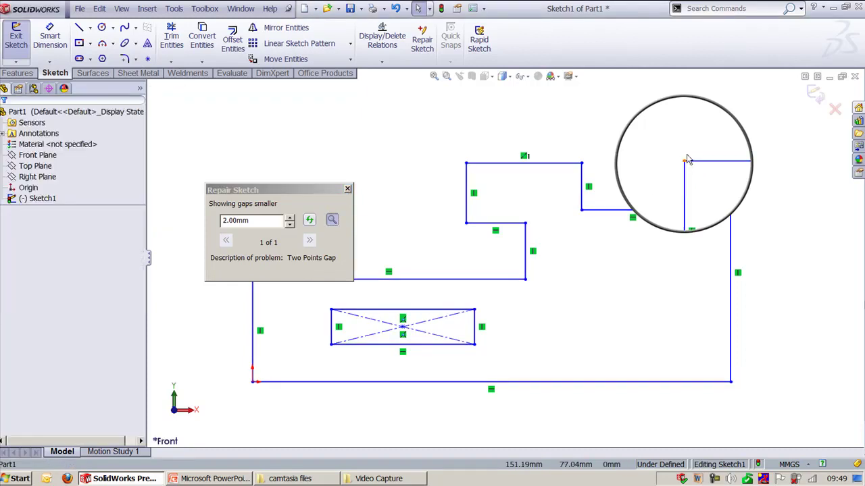
click(348, 189)
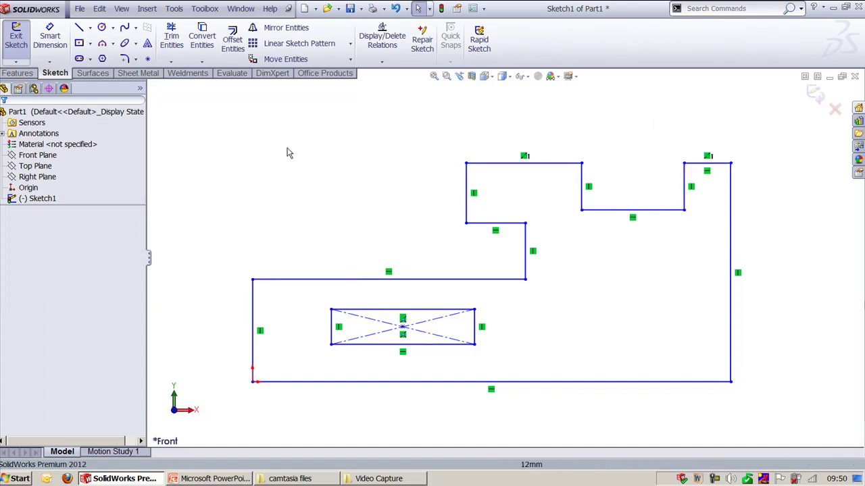
Recheck the repaired sketch for Base Extrude usage and close the check
click(174, 8)
mouse_move(203, 251)
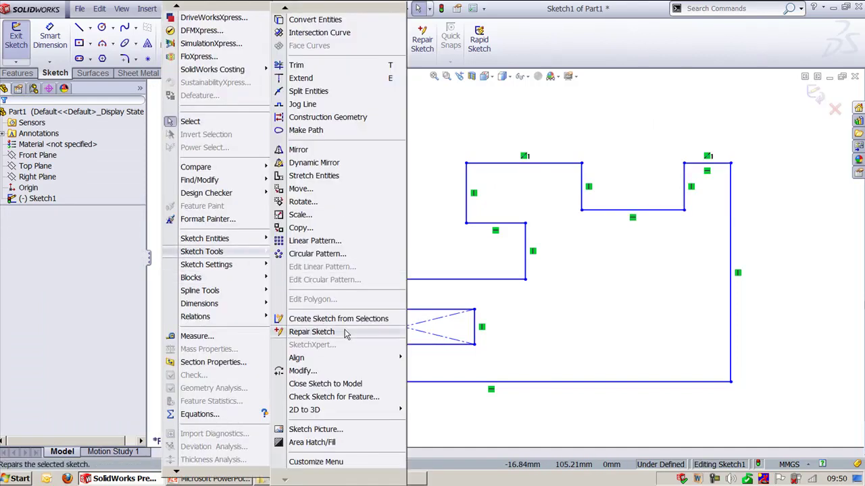
click(345, 397)
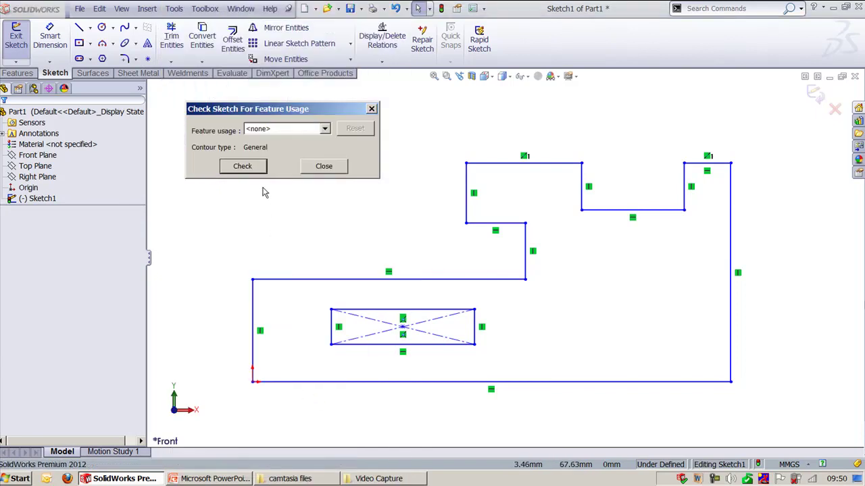
click(288, 128)
click(277, 149)
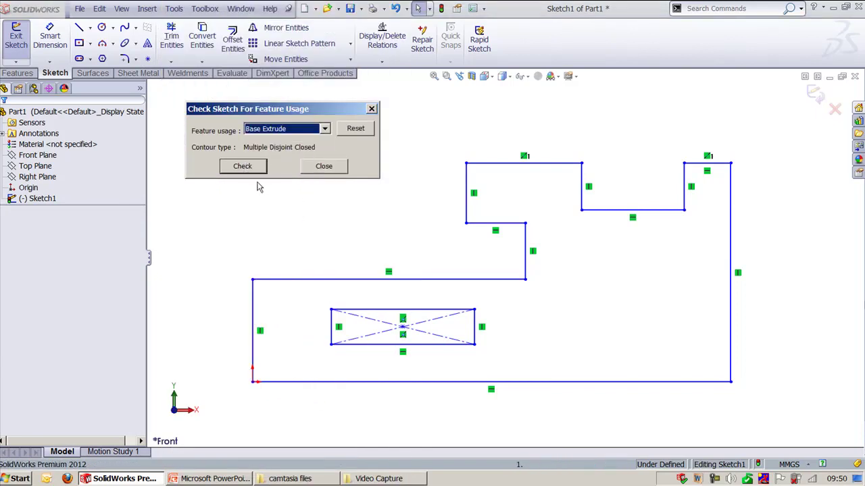
click(248, 169)
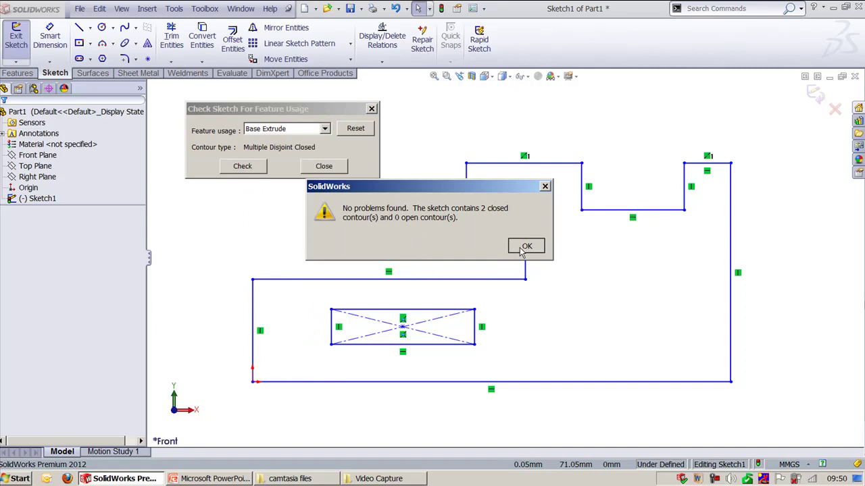
click(524, 247)
click(324, 168)
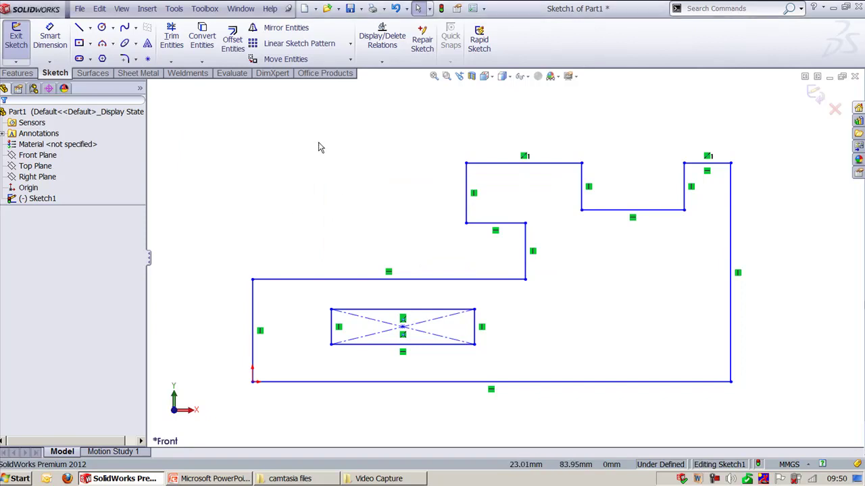
Rotate the whole sketch by 45 degrees with Modify Sketch and undo the rotation
mouse_move(786, 312)
ctrl+middle_down()
mouse_move(801, 245)
mouse_move(823, 285)
ctrl+middle_up()
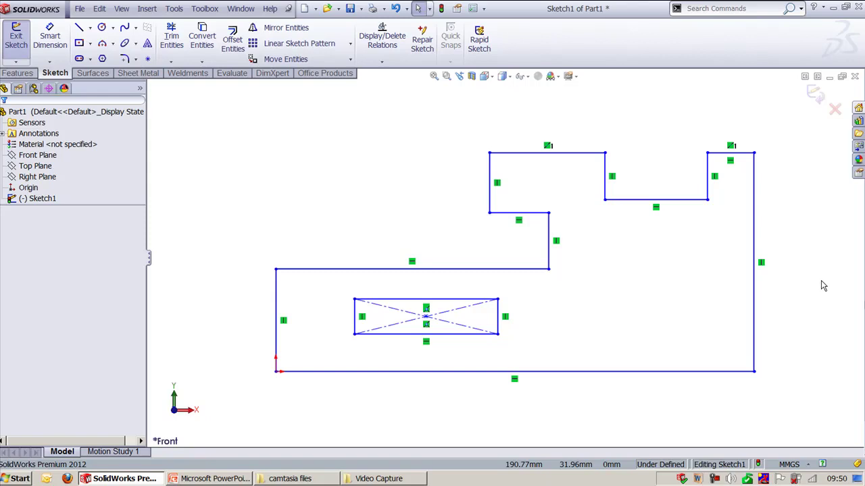
click(174, 8)
mouse_move(223, 252)
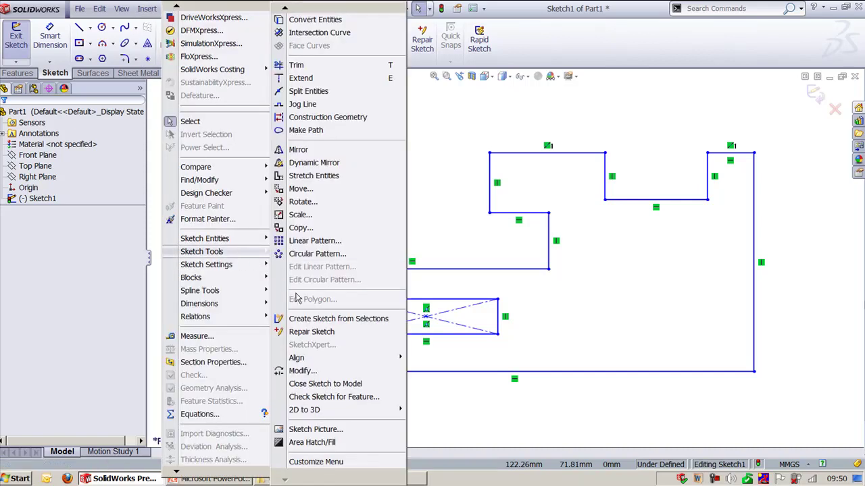
click(299, 371)
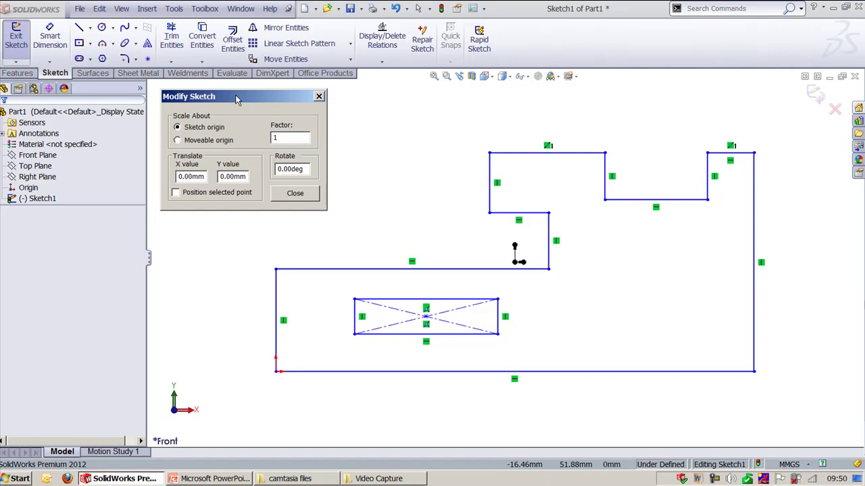
double_click(302, 167)
text(45)
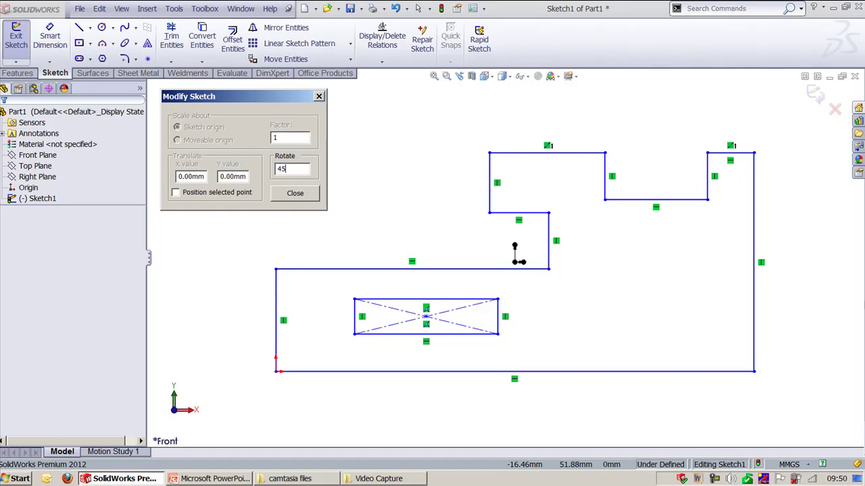
key(Return)
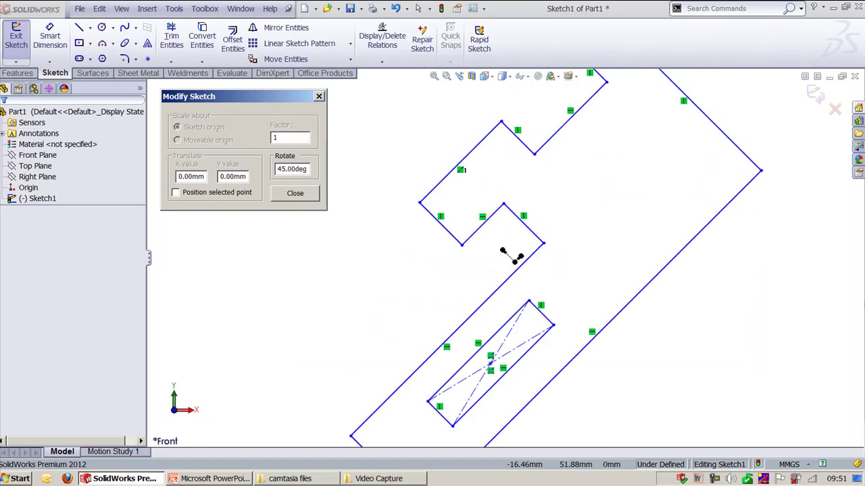
click(301, 199)
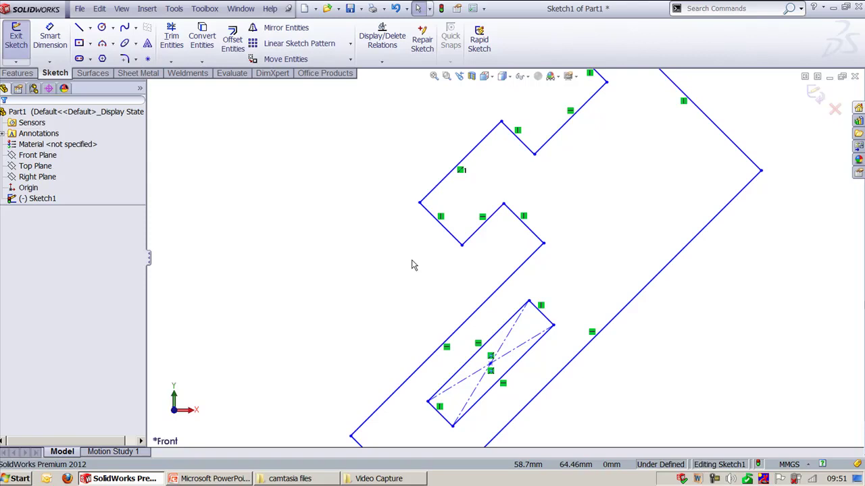
key(ctrl+z)
mouse_move(277, 115)
mouse_down()
mouse_move(735, 388)
mouse_move(310, 143)
mouse_up()
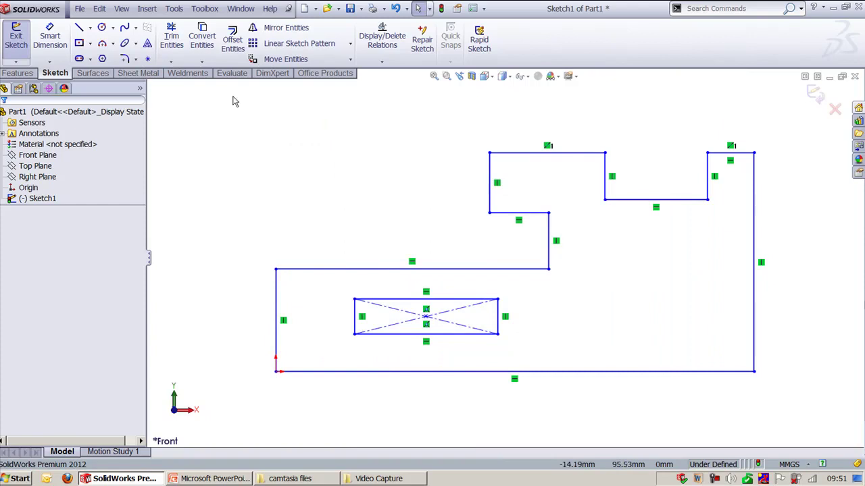
Restart Modify Sketch and move its movable origin onto the lower-left corner of the outer profile
click(181, 11)
mouse_move(243, 251)
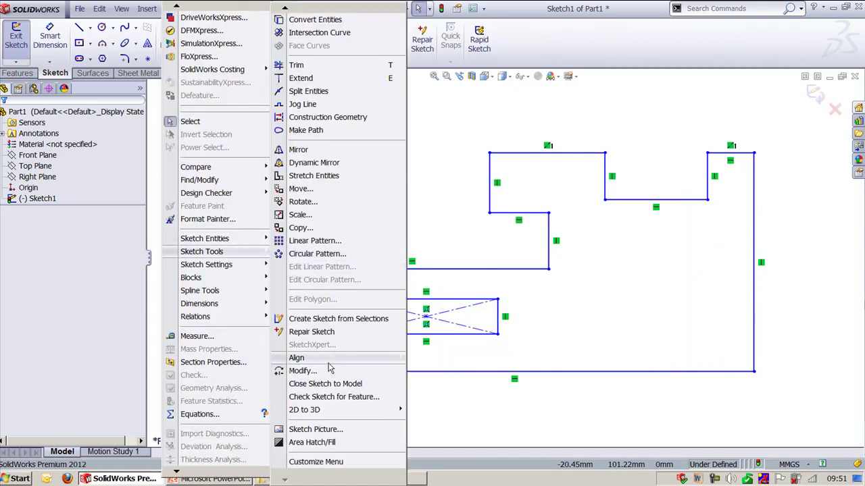
click(301, 371)
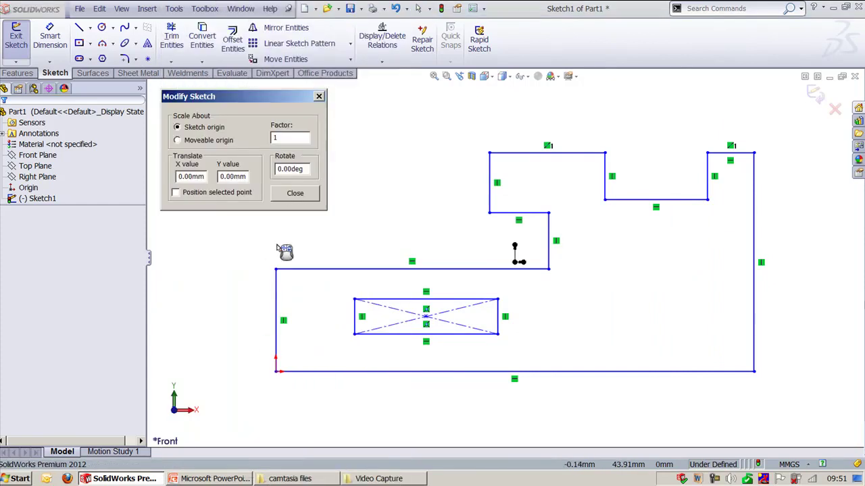
mouse_move(523, 269)
mouse_down()
mouse_move(486, 315)
mouse_move(288, 351)
mouse_move(287, 381)
mouse_move(278, 375)
mouse_up()
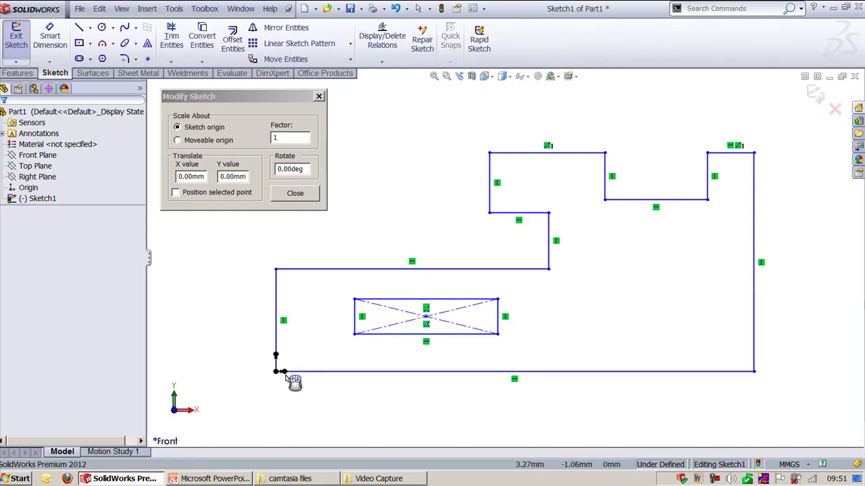
click(284, 372)
click(285, 372)
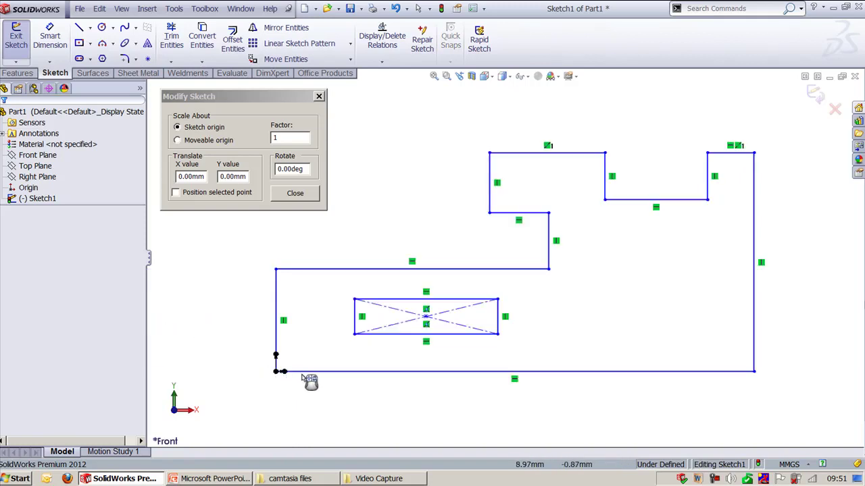
click(285, 373)
click(277, 374)
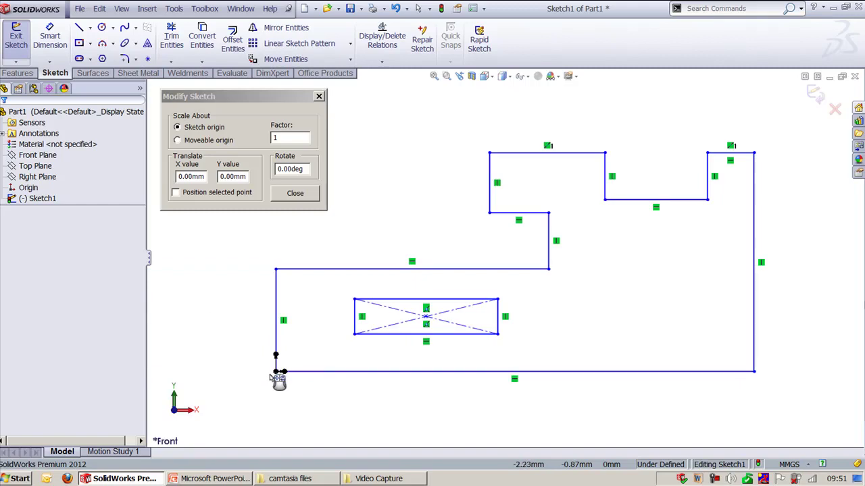
Rotate the whole sketch by 15 degrees about the profile's lower-left corner
click(297, 169)
double_click(298, 168)
text(15)
key(Return)
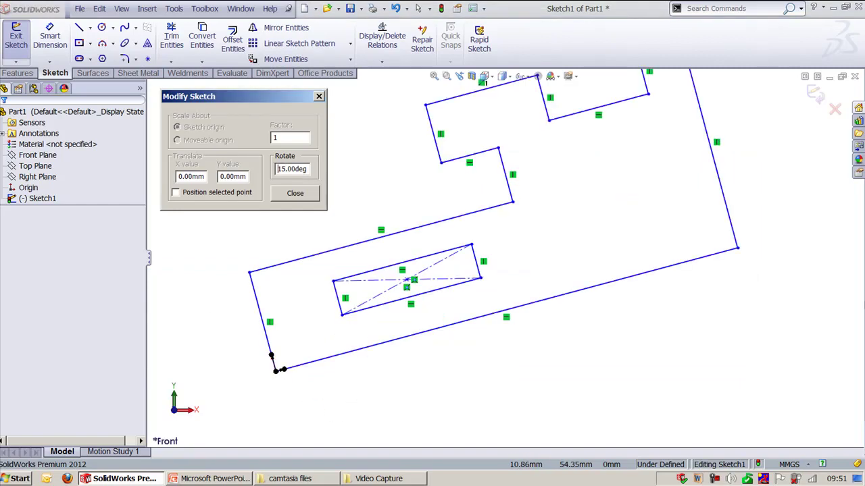
Scale the sketch by a factor of 0.75 and switch the scale reference to the movable origin
double_click(294, 139)
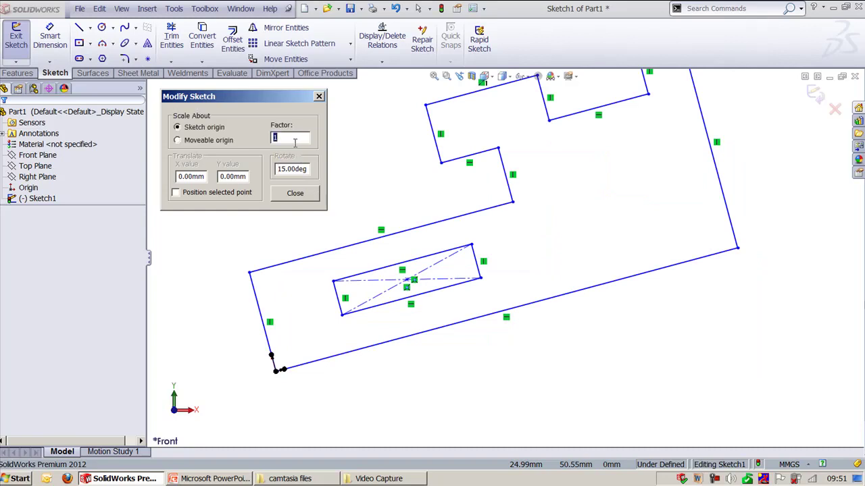
text(0.75)
key(Return)
click(201, 142)
Translate the sketch by an X value of 20 mm and finish Modify Sketch
double_click(202, 177)
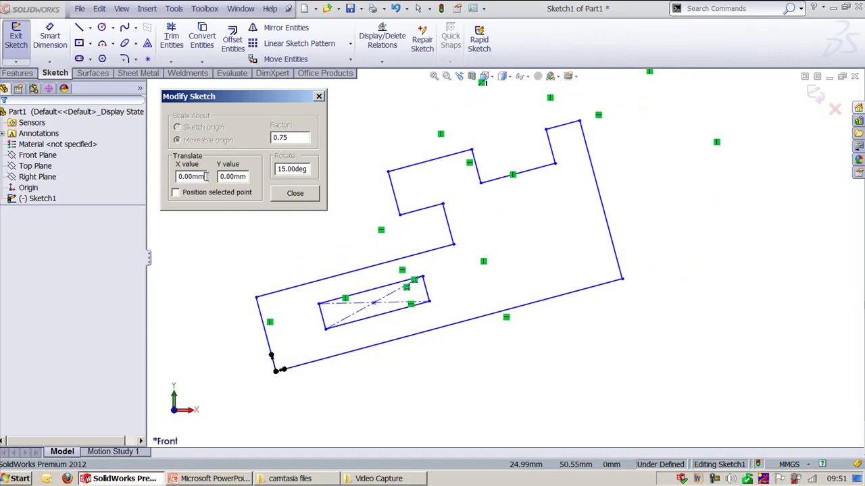
double_click(247, 177)
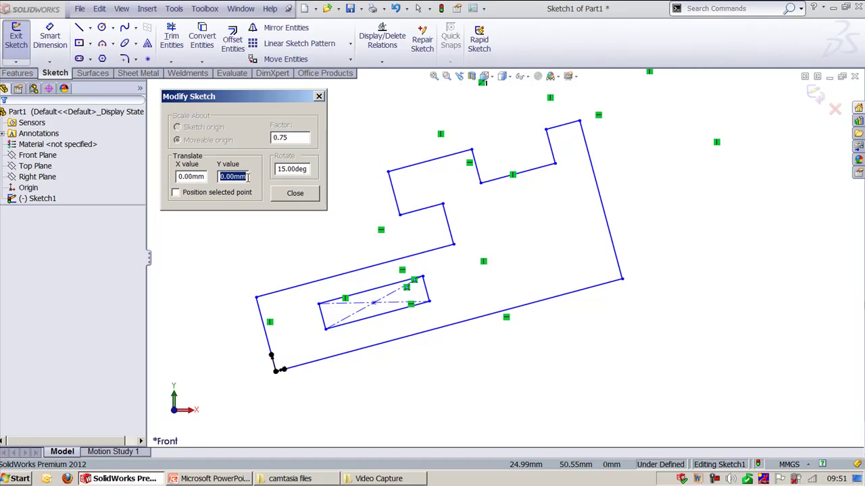
click(195, 177)
double_click(194, 177)
text(20)
key(Return)
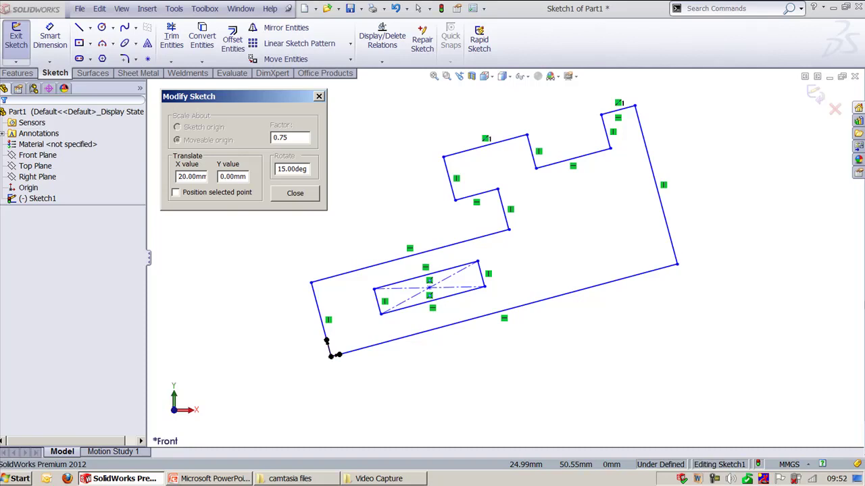
click(293, 194)
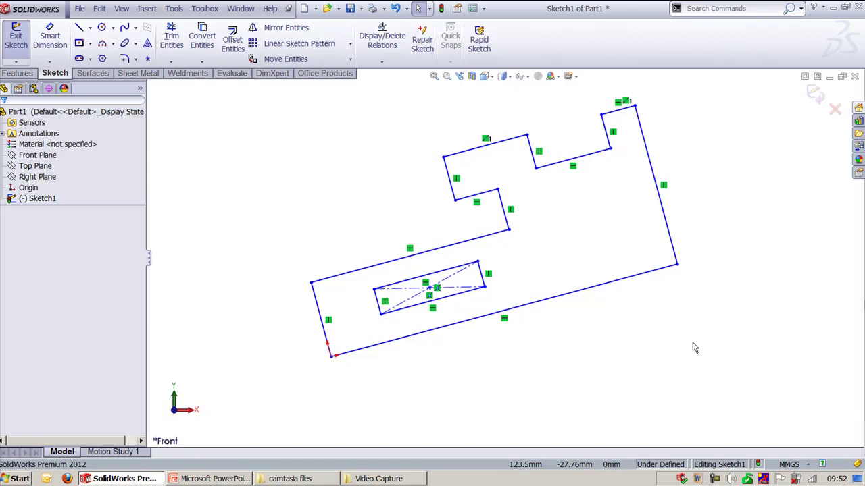
Try to apply an ANSI31 (Iron BrickStone) area hatch by region inside the rotated outer profile
click(173, 8)
mouse_move(220, 255)
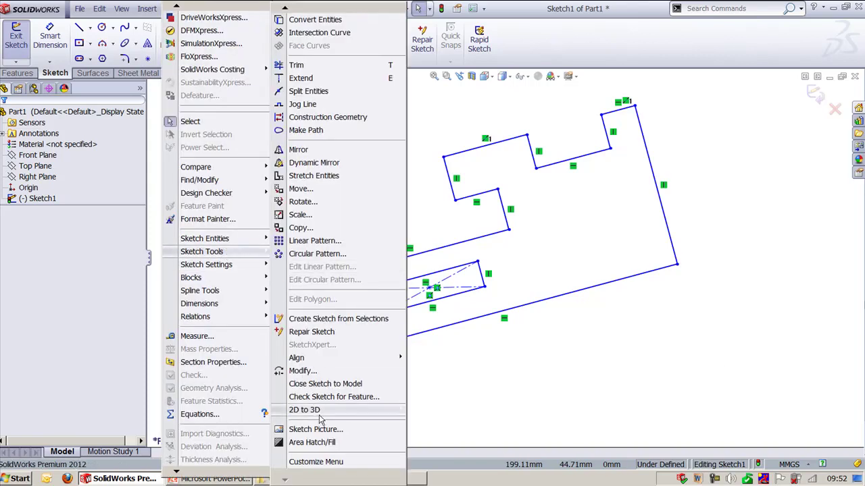
click(329, 444)
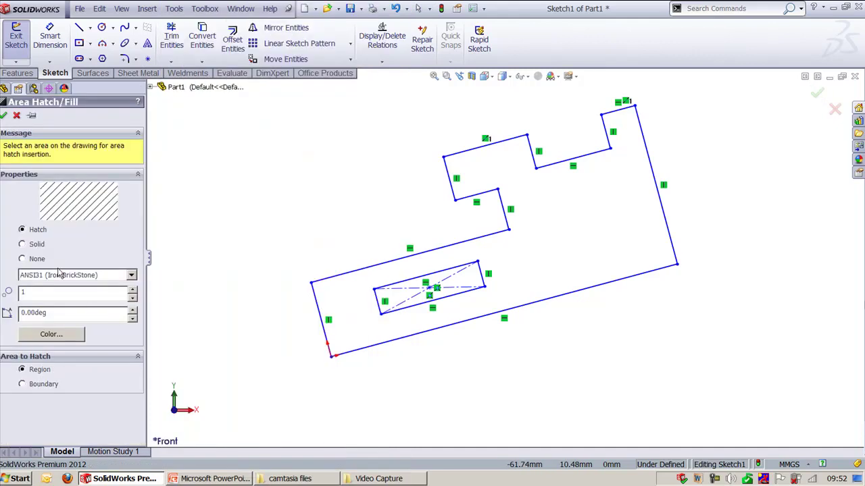
click(37, 245)
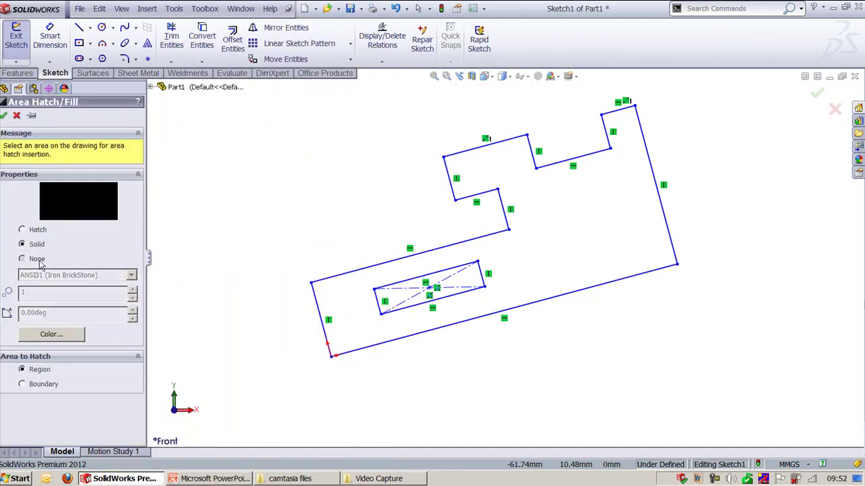
click(38, 259)
click(27, 229)
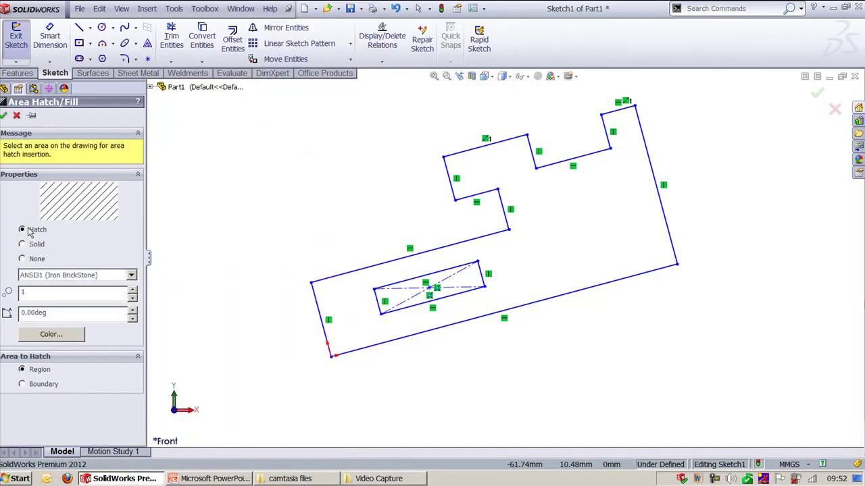
click(582, 257)
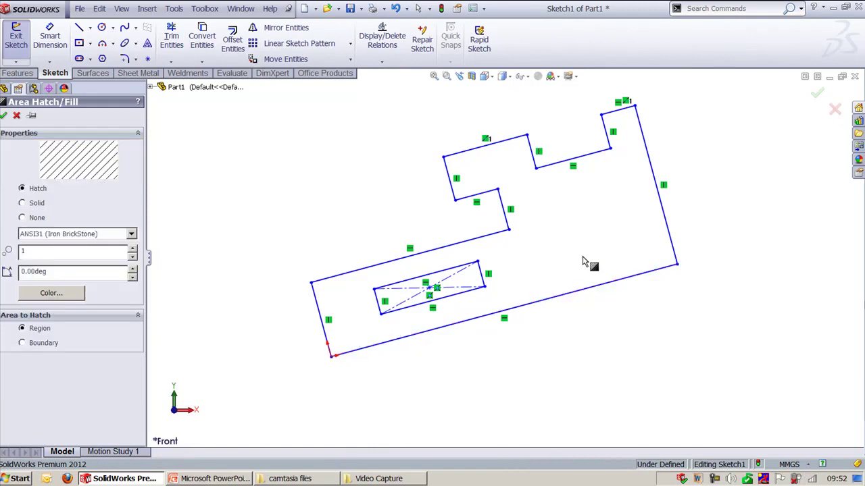
scroll(511, 193, down, 3)
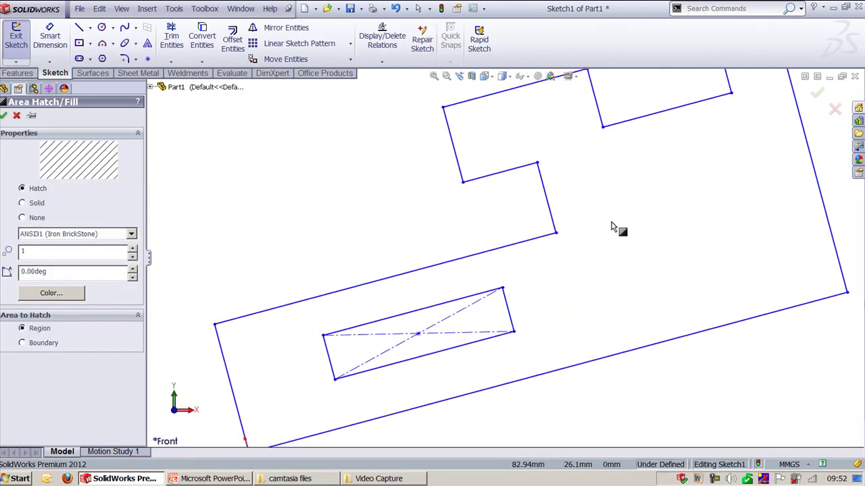
scroll(610, 216, up, 3)
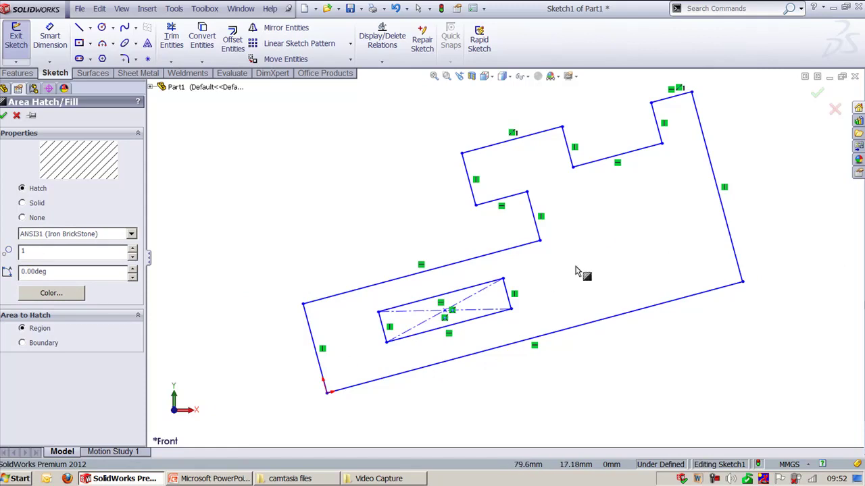
click(4, 115)
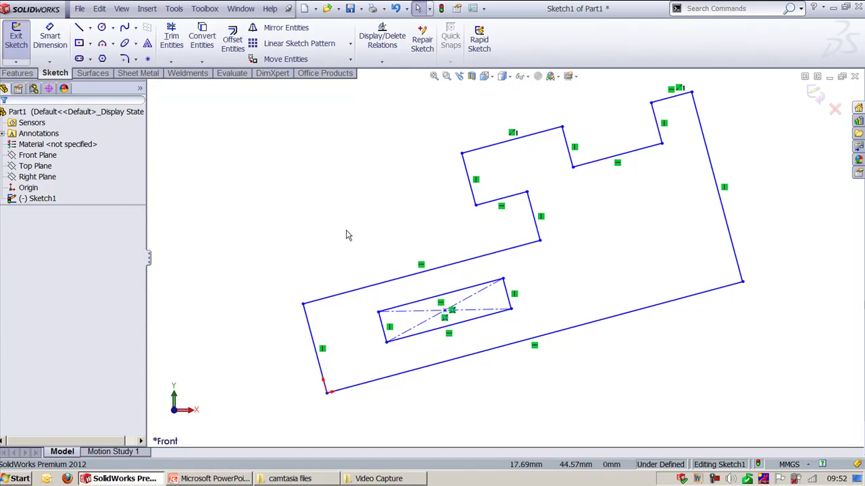
Undo the rotation, scaling and translation of the whole sketch
key(ctrl+z)
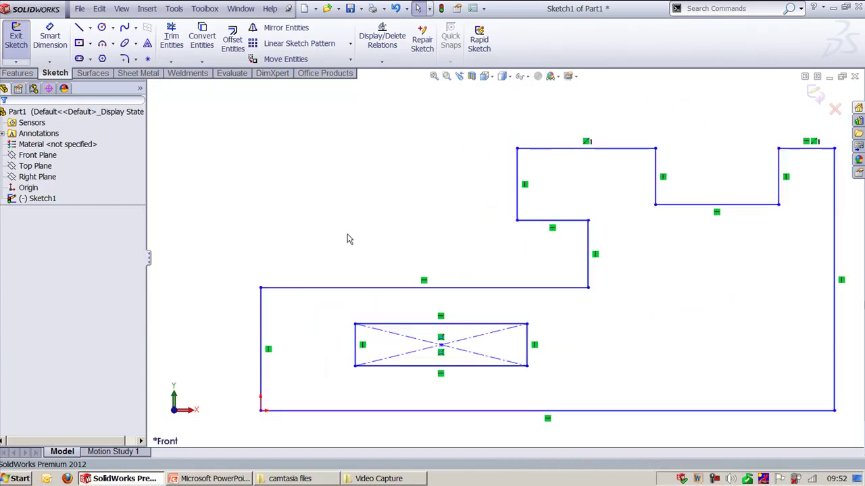
scroll(338, 233, up, 3)
key(f)
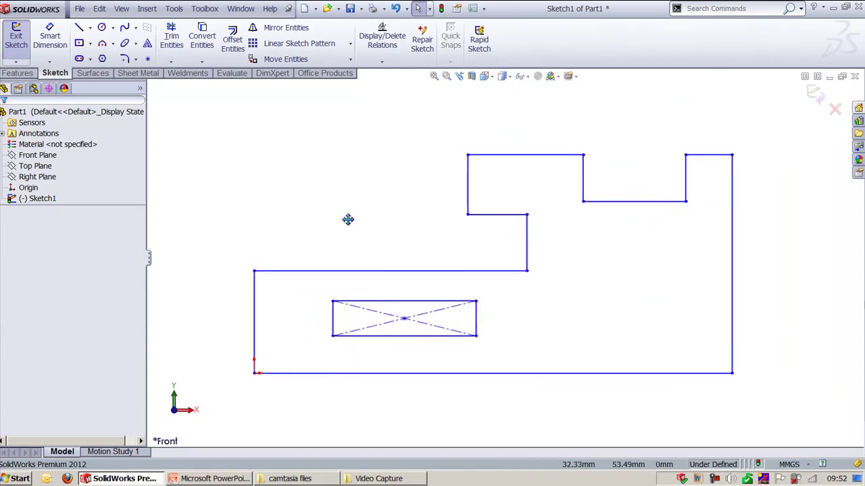
Hatch the region between the outer profile and inner rectangle with ANSI31 (Iron BrickStone) at a pattern scale of 0.5
click(173, 9)
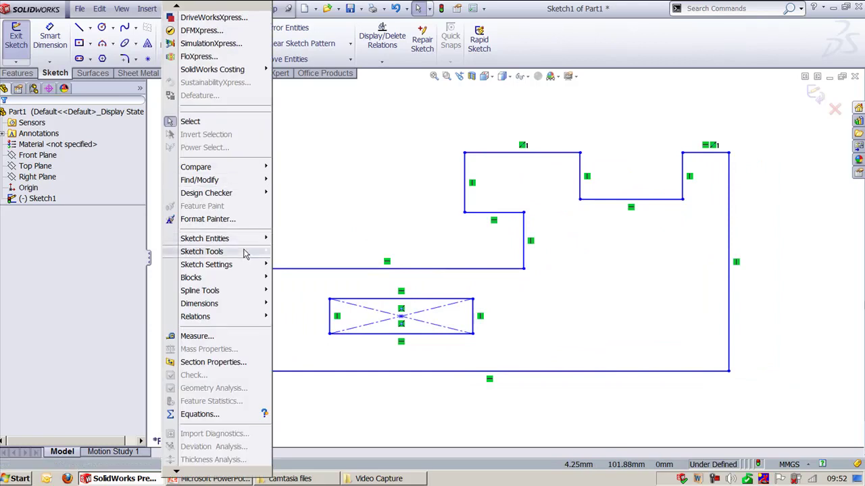
mouse_move(246, 252)
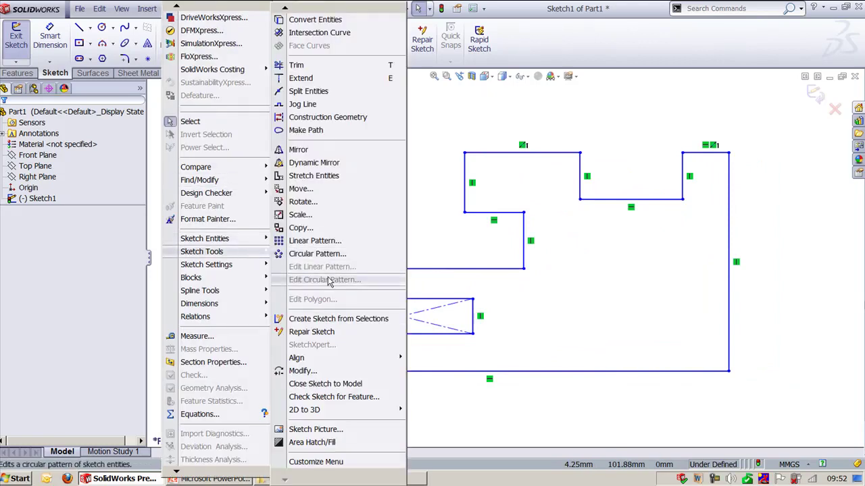
click(337, 443)
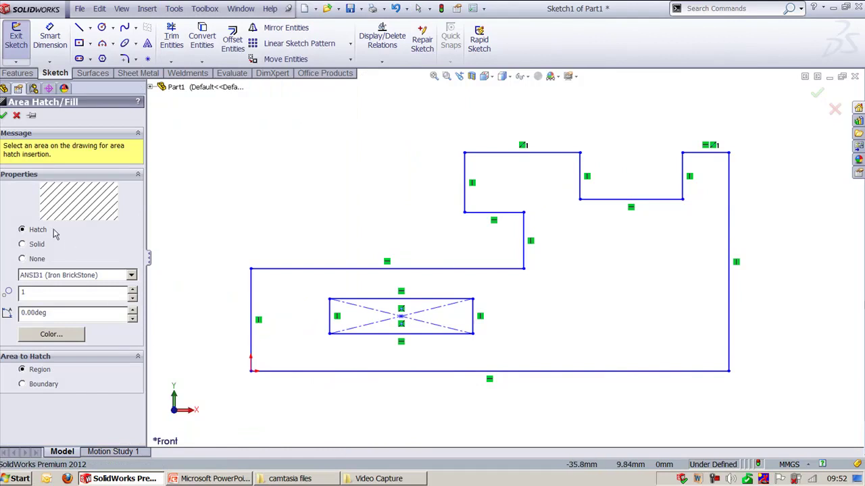
click(627, 341)
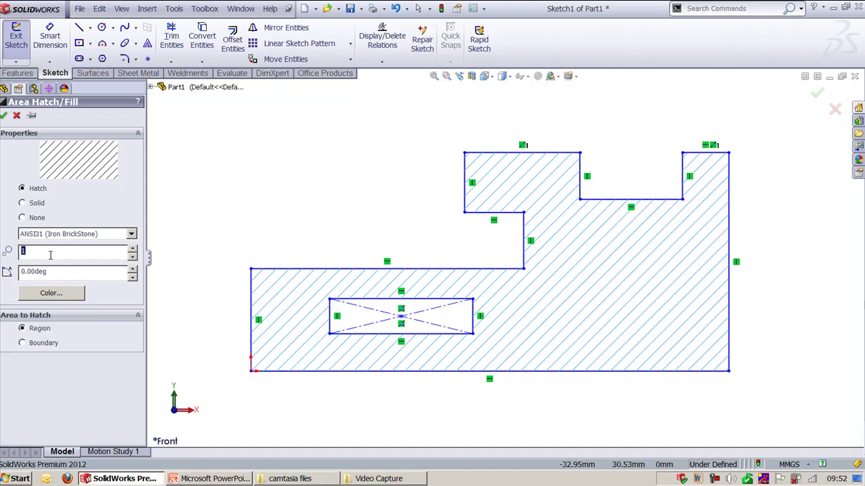
text(2)
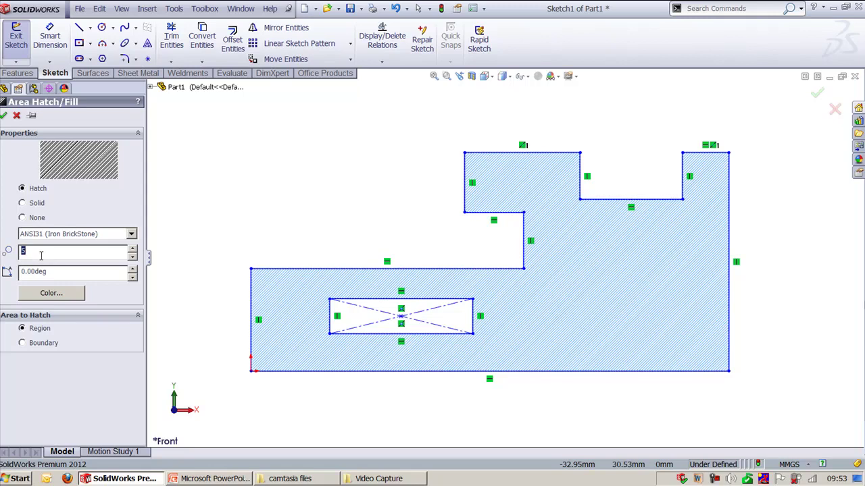
text(0.5)
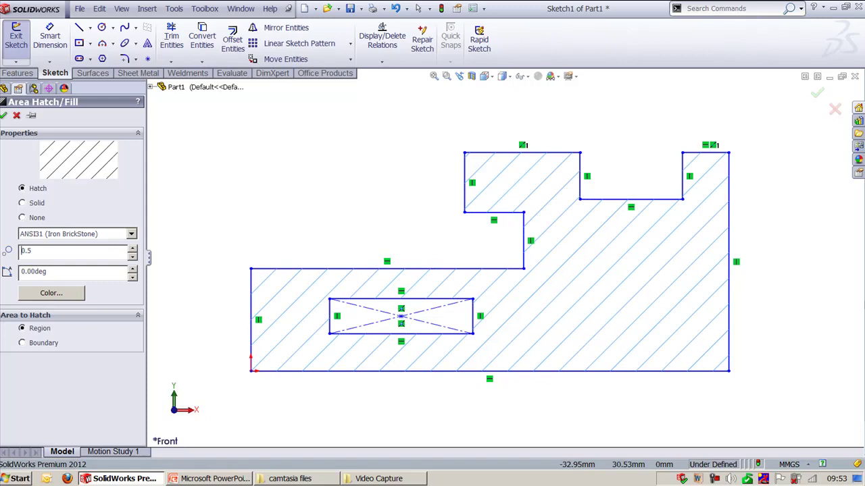
Change the profile's area hatch to a solid fill in bright pink and apply it
click(22, 204)
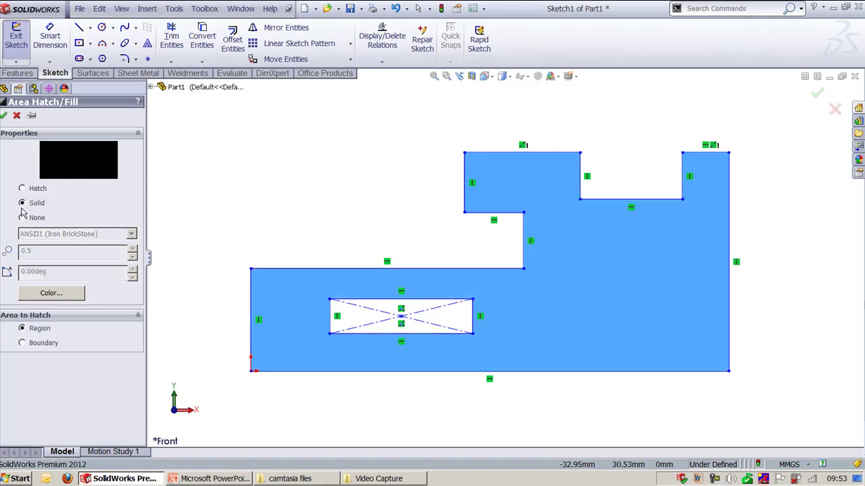
click(81, 293)
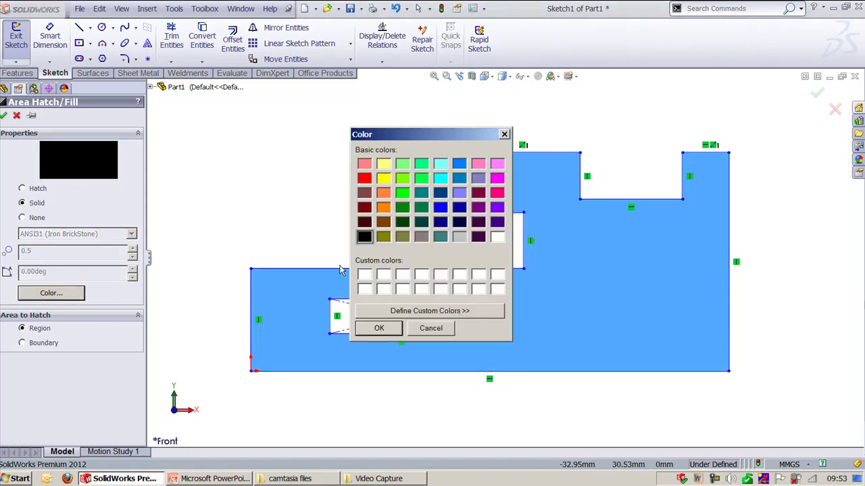
click(498, 194)
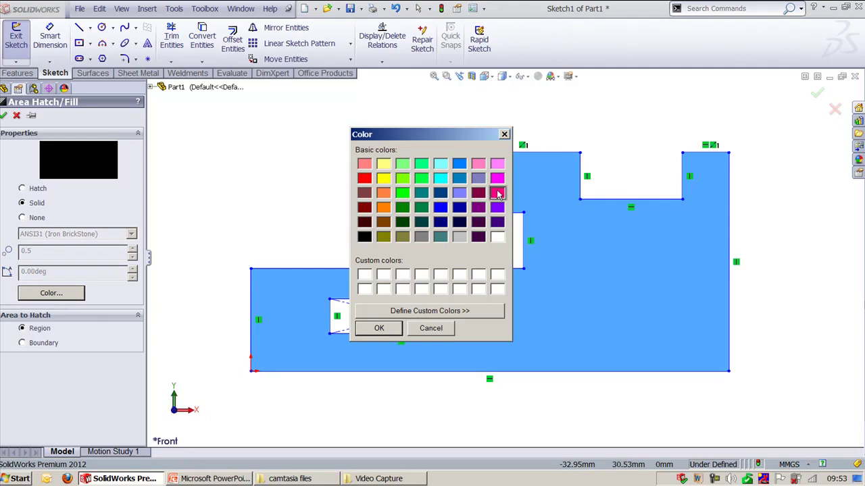
click(379, 328)
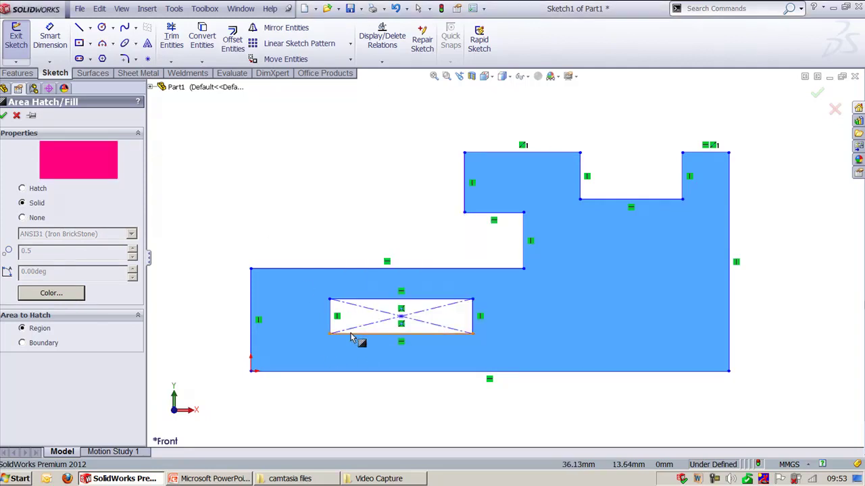
click(4, 115)
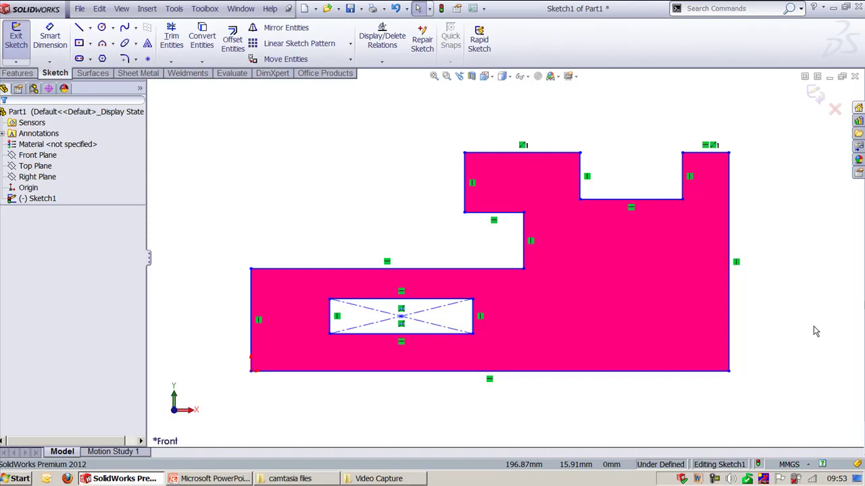
Select the pink solid fill and remove it from the profile
click(674, 334)
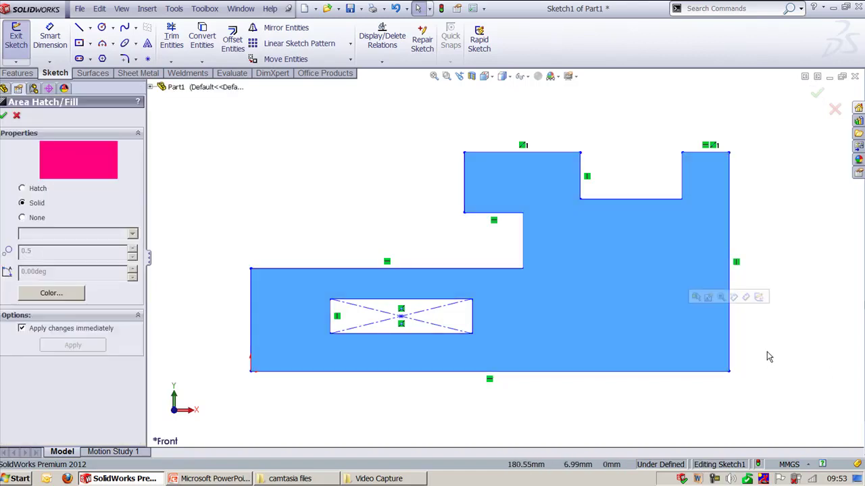
key(Escape)
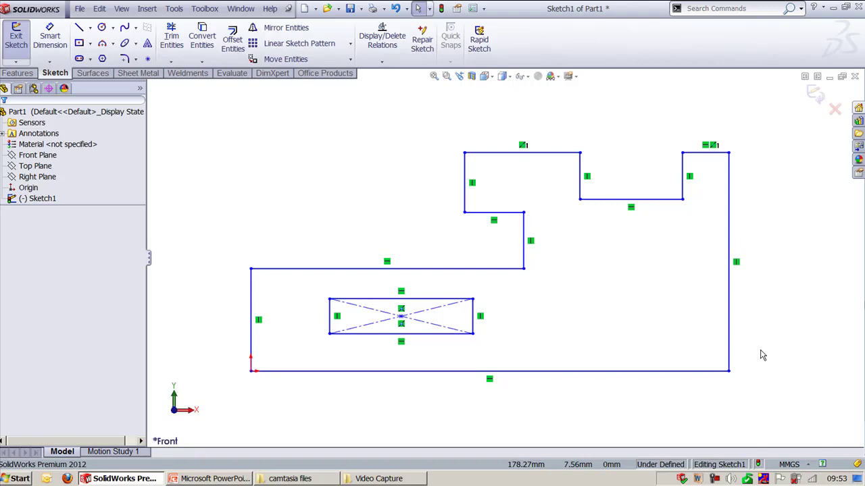
key(alt+Tab)
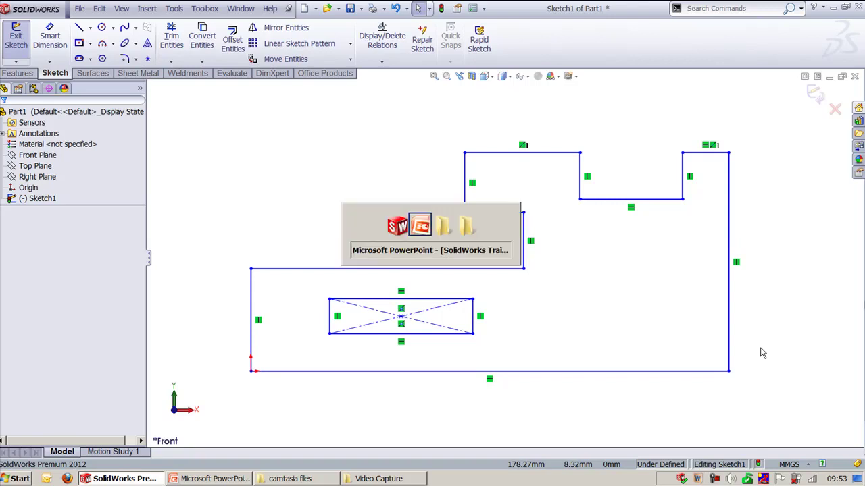
key(alt+Tab)
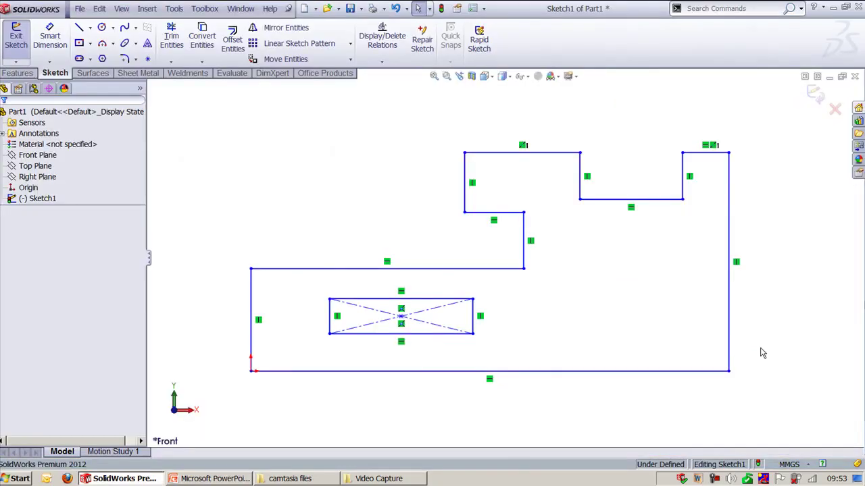
Exit the sketch and extrude the profile as a solid boss with a blind depth of 45 mm
click(815, 96)
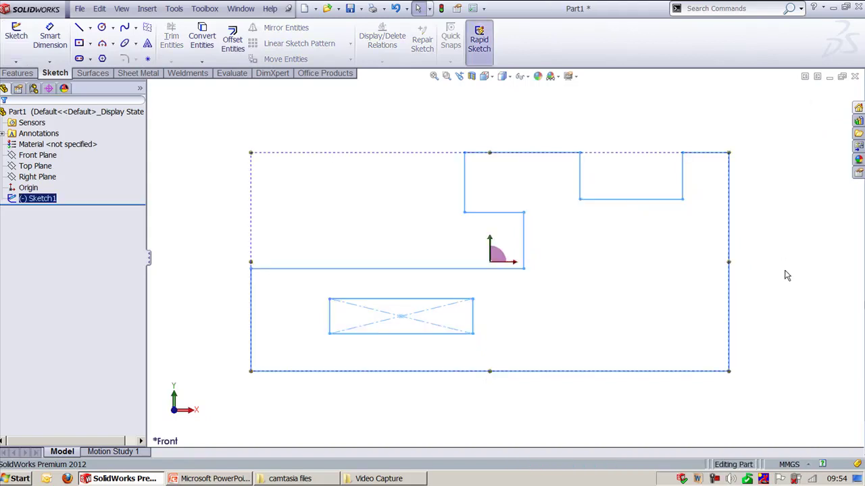
click(17, 73)
click(21, 39)
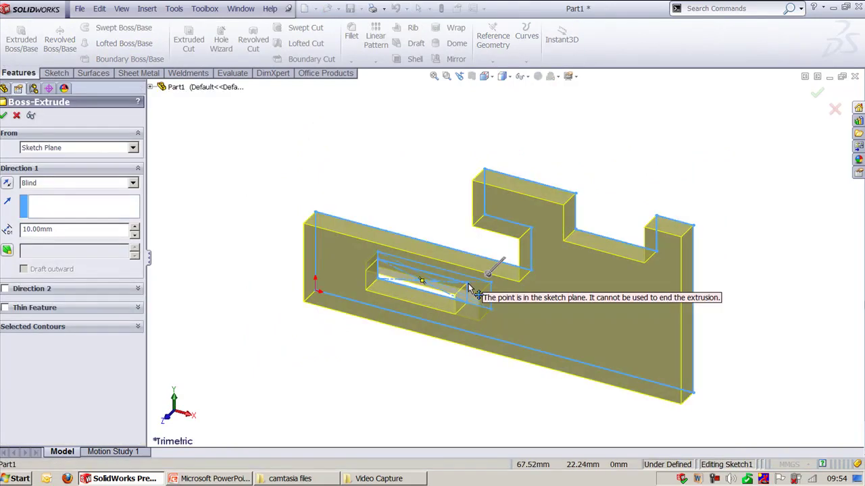
drag(493, 271, 460, 317)
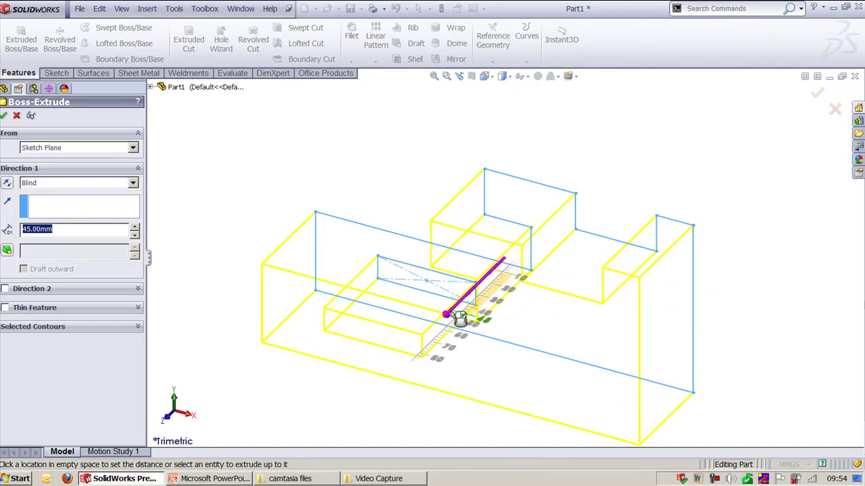
right_click(455, 313)
On the extruded block's front face, sketch a diagonal line from the upper-right corner inward and a vertical line down to the bottom edge
click(56, 73)
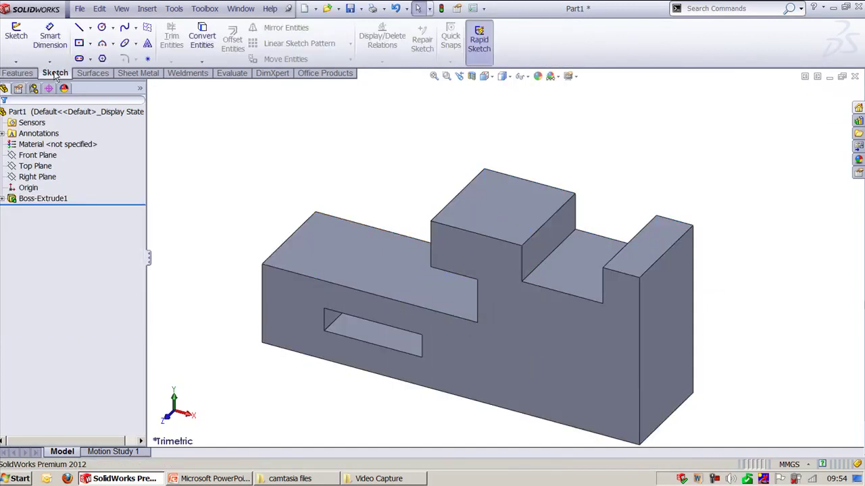
click(17, 33)
click(571, 346)
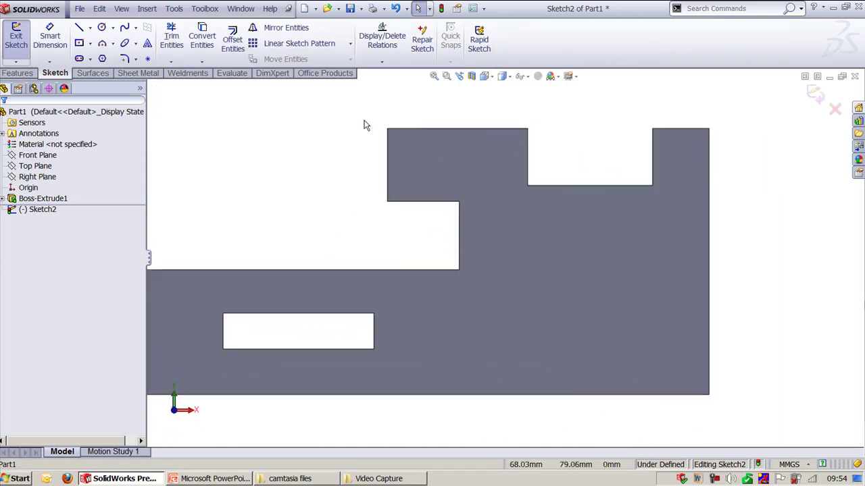
click(78, 30)
click(709, 128)
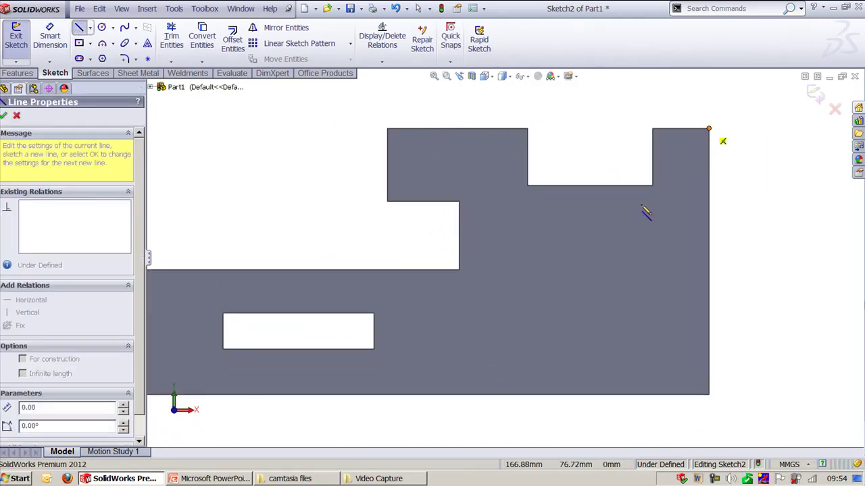
click(610, 305)
click(610, 396)
key(Escape)
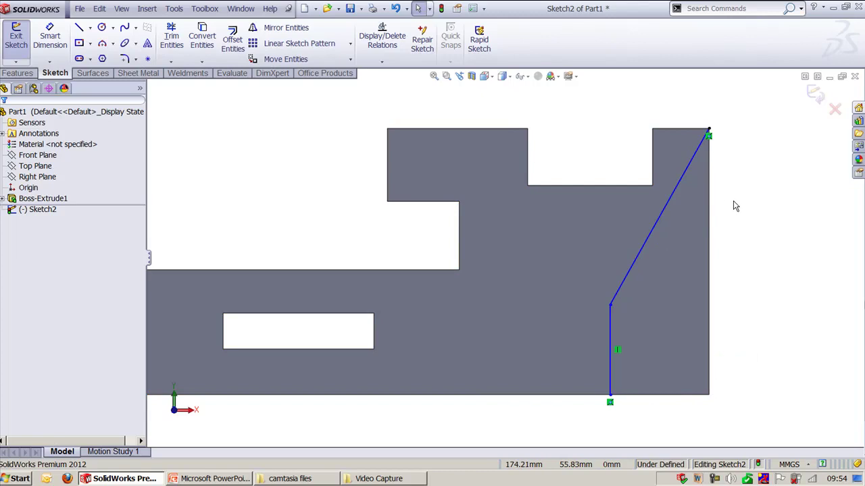
Exit the sketch and start a boss extrusion of it, closing the sketch with model edges in the reversed direction
click(815, 94)
middle_drag(757, 325, 754, 183)
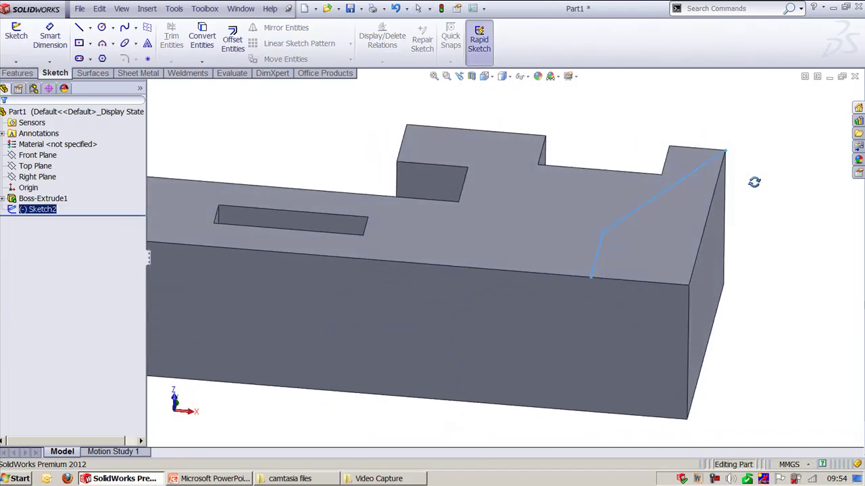
click(17, 73)
click(21, 41)
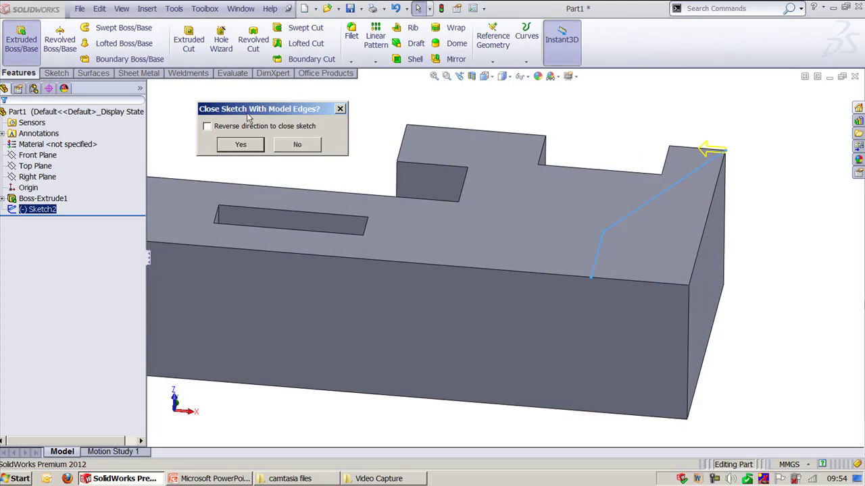
drag(248, 110, 256, 108)
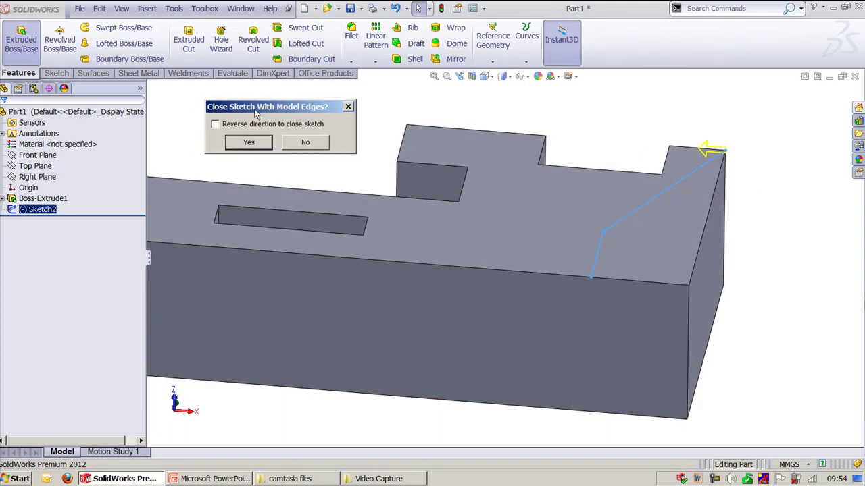
click(237, 129)
click(246, 142)
Set the blind extrusion depth to 12 mm, accept the boss and show the part in trimetric view
scroll(718, 385, up, 3)
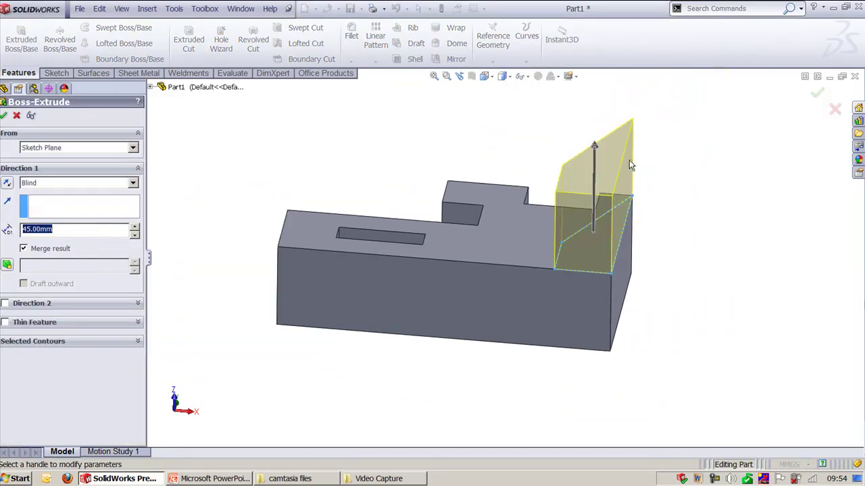
drag(595, 152, 602, 225)
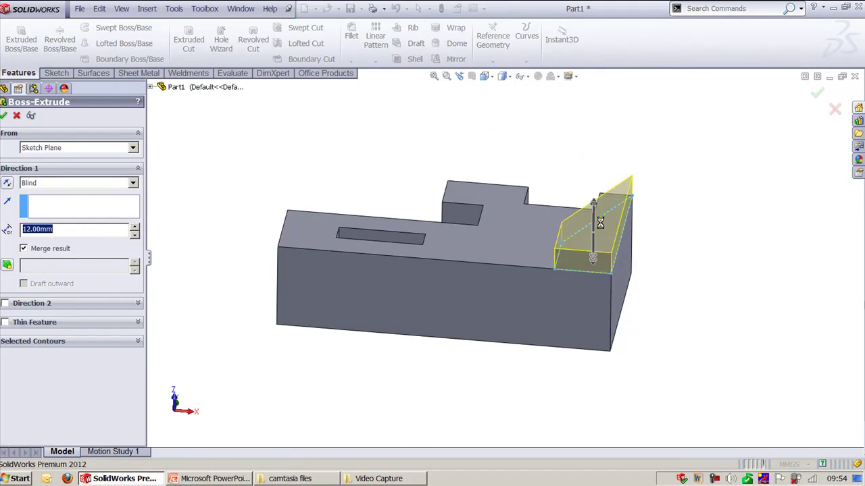
key(Return)
key(ctrl+7)
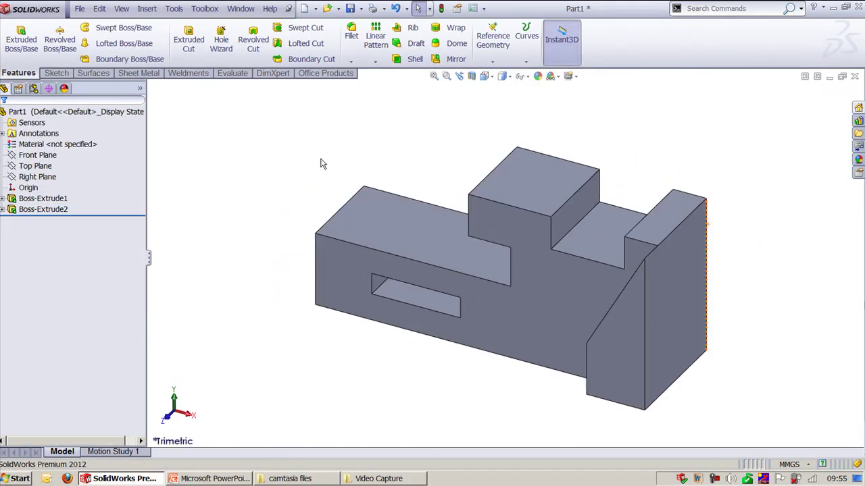
Undo the second boss extrusion and the sketch's closure with model edges, returning to the two open lines
click(61, 210)
key(ctrl+z)
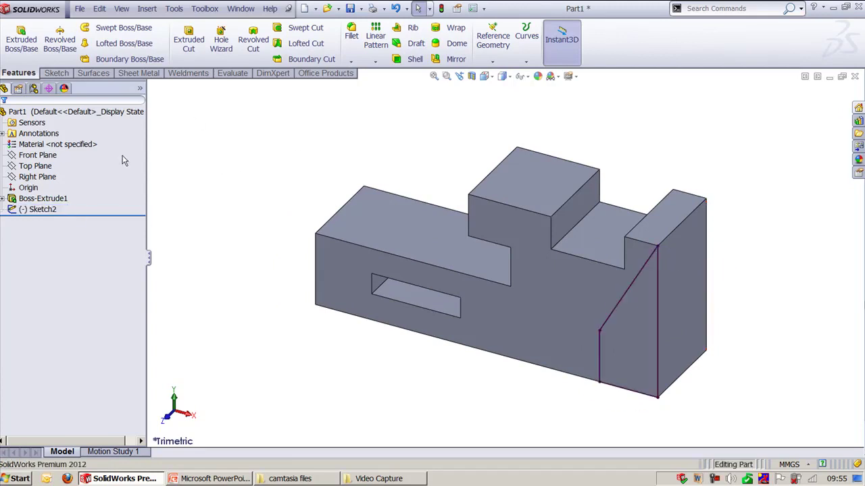
key(ctrl+y)
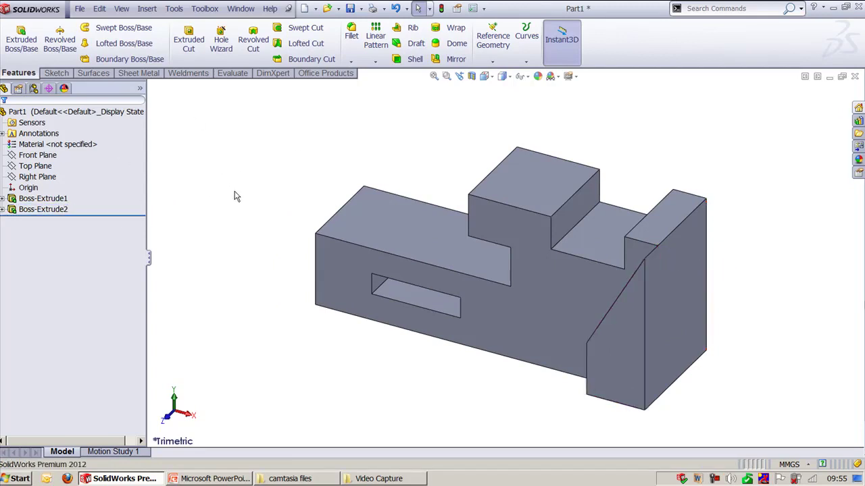
key(Up)
key(Up)
key(ctrl+z)
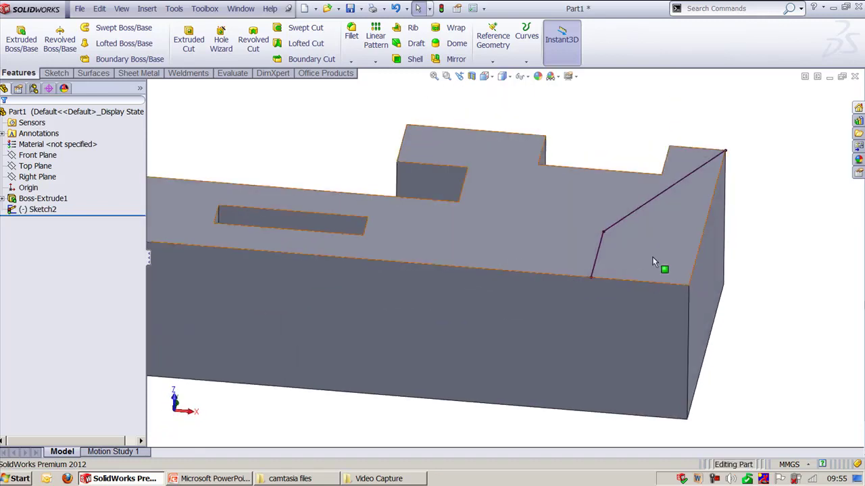
Reopen the two-line sketch, close it to the model edges without reversing the direction, and exit the sketch
double_click(651, 203)
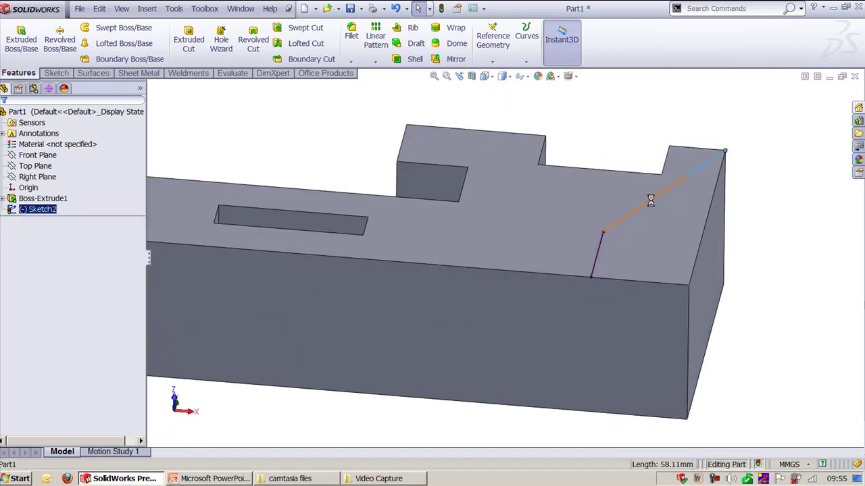
key(ctrl+8)
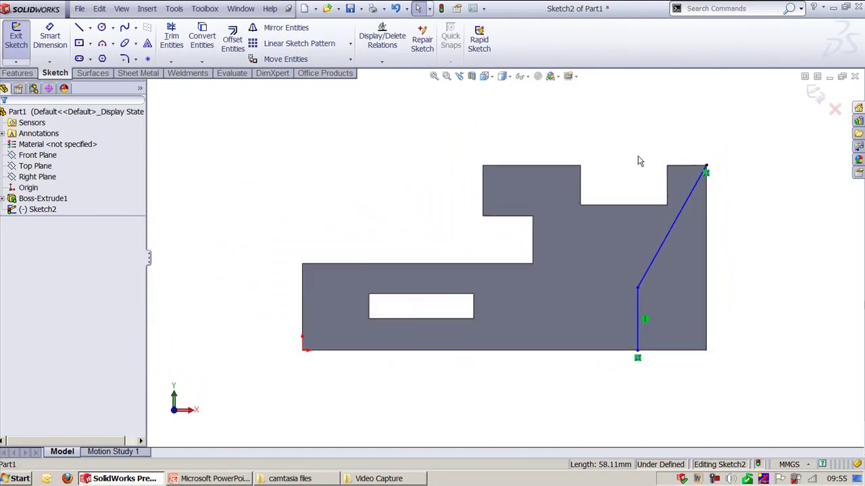
click(173, 8)
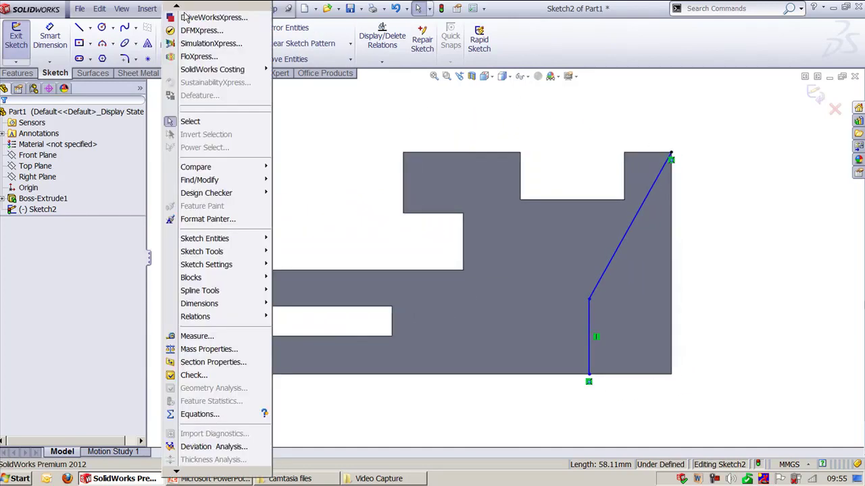
mouse_move(233, 253)
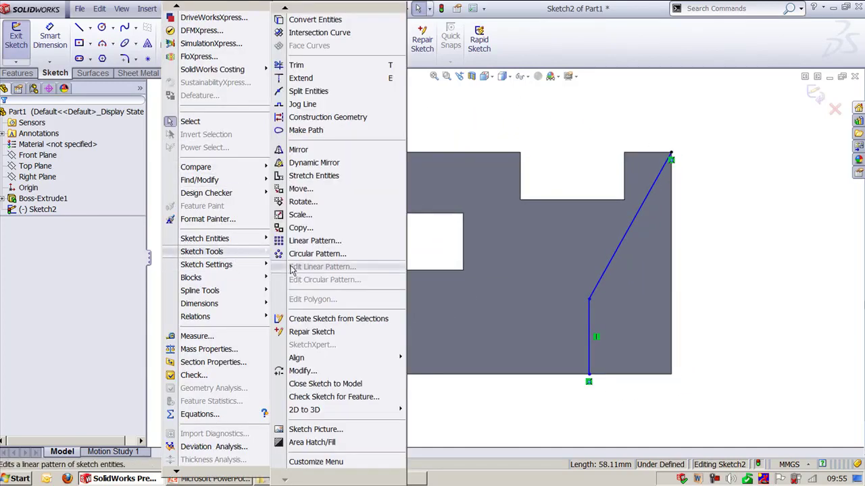
click(323, 388)
click(227, 129)
click(234, 127)
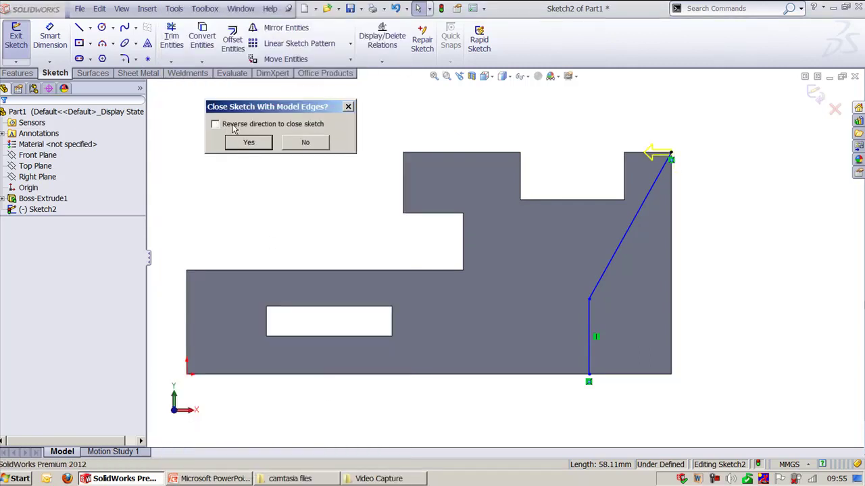
click(247, 144)
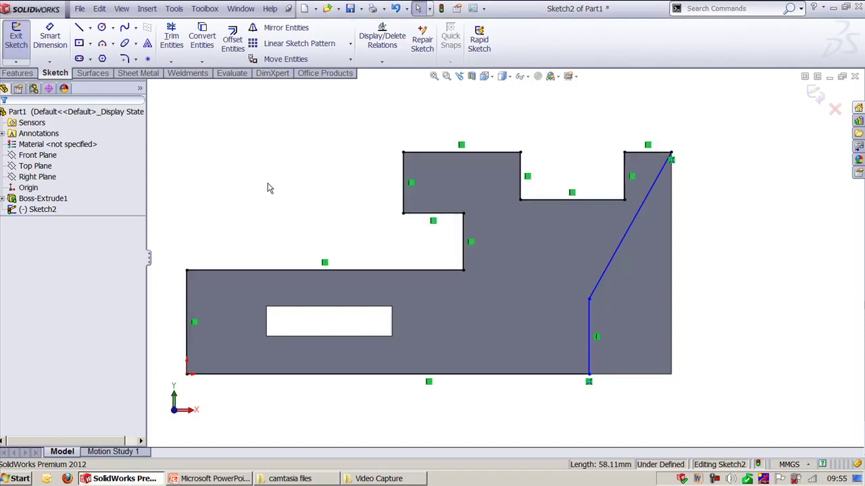
click(815, 98)
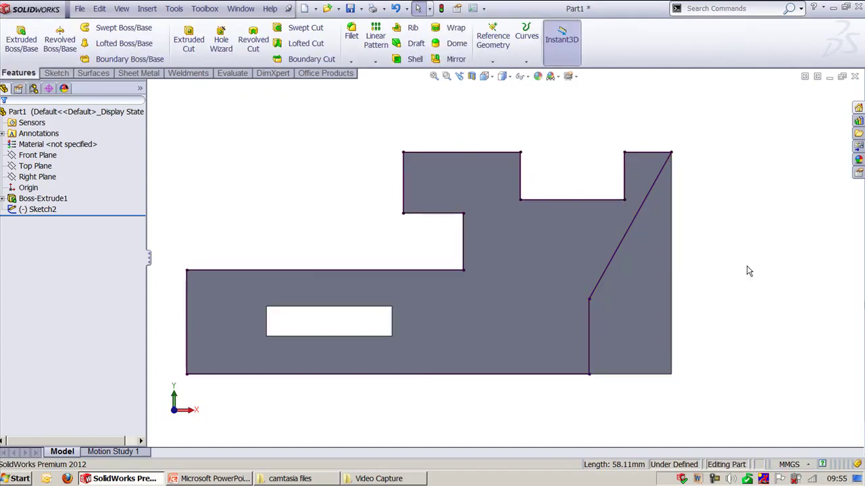
Extrude the closed sketch as a 12 mm blind boss merged with the block, with inward draft raised four increments above 1 degree
key(ctrl+7)
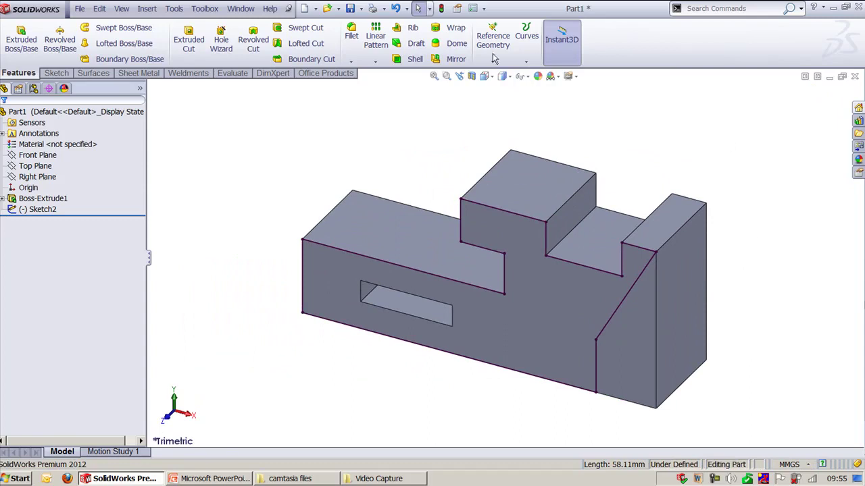
click(53, 211)
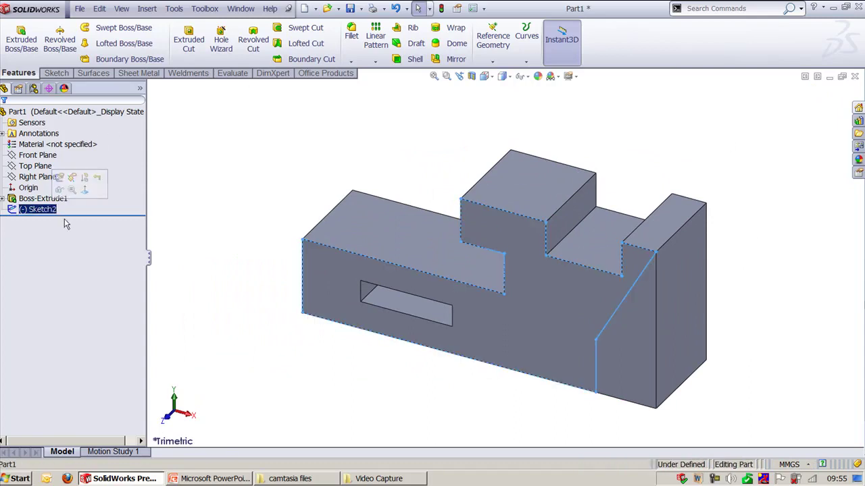
click(21, 40)
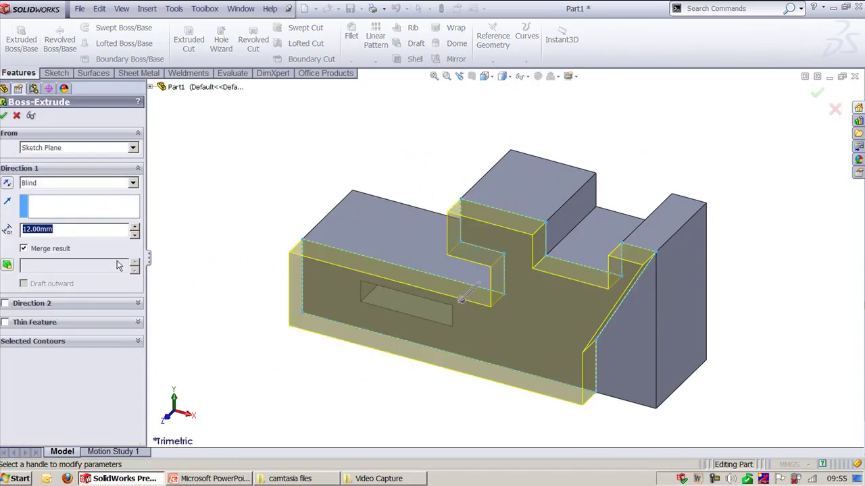
click(8, 265)
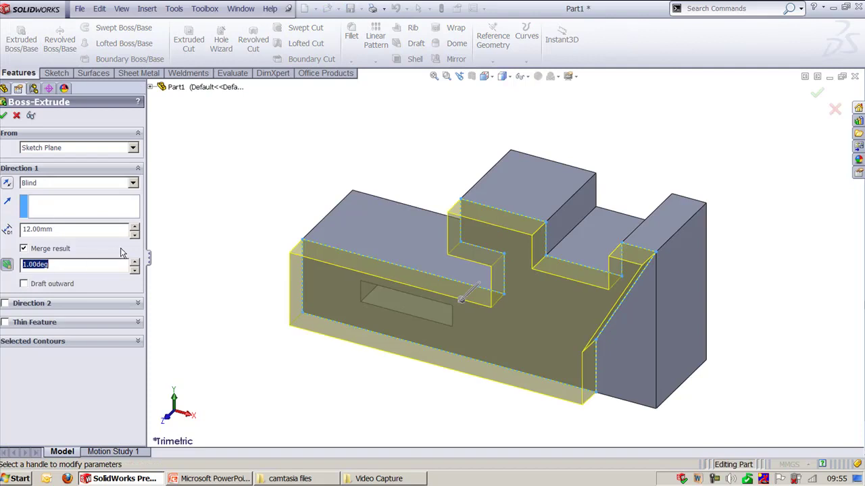
click(137, 261)
click(137, 262)
click(137, 262)
click(137, 262)
click(5, 116)
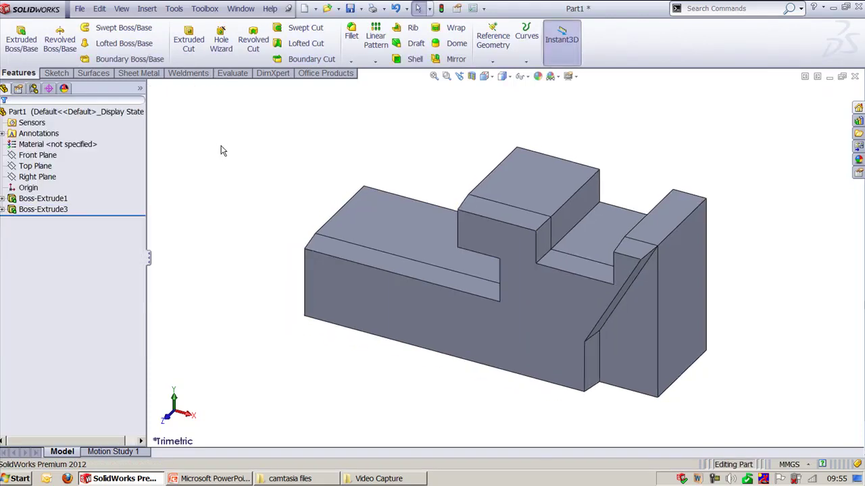